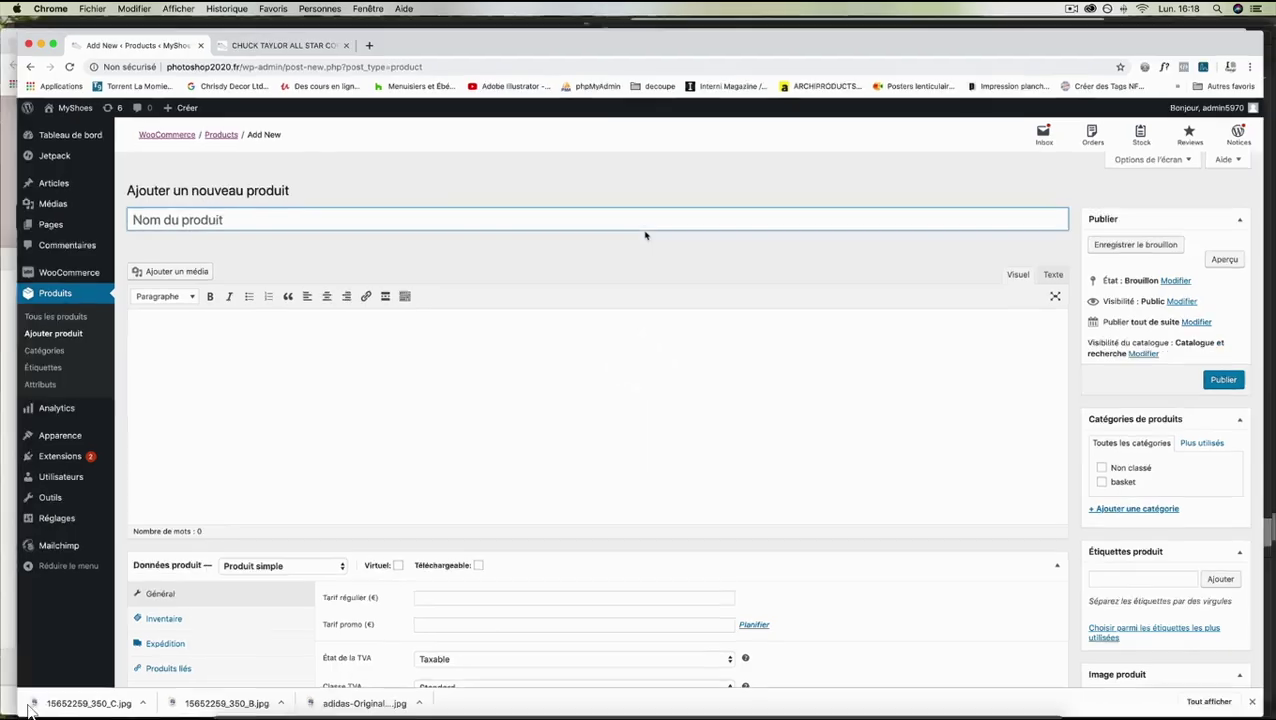
Switch to Finder and open the descriptif file from the Botte1 folder in Fichiers Sources
key(ctrl+Up)
click(763, 148)
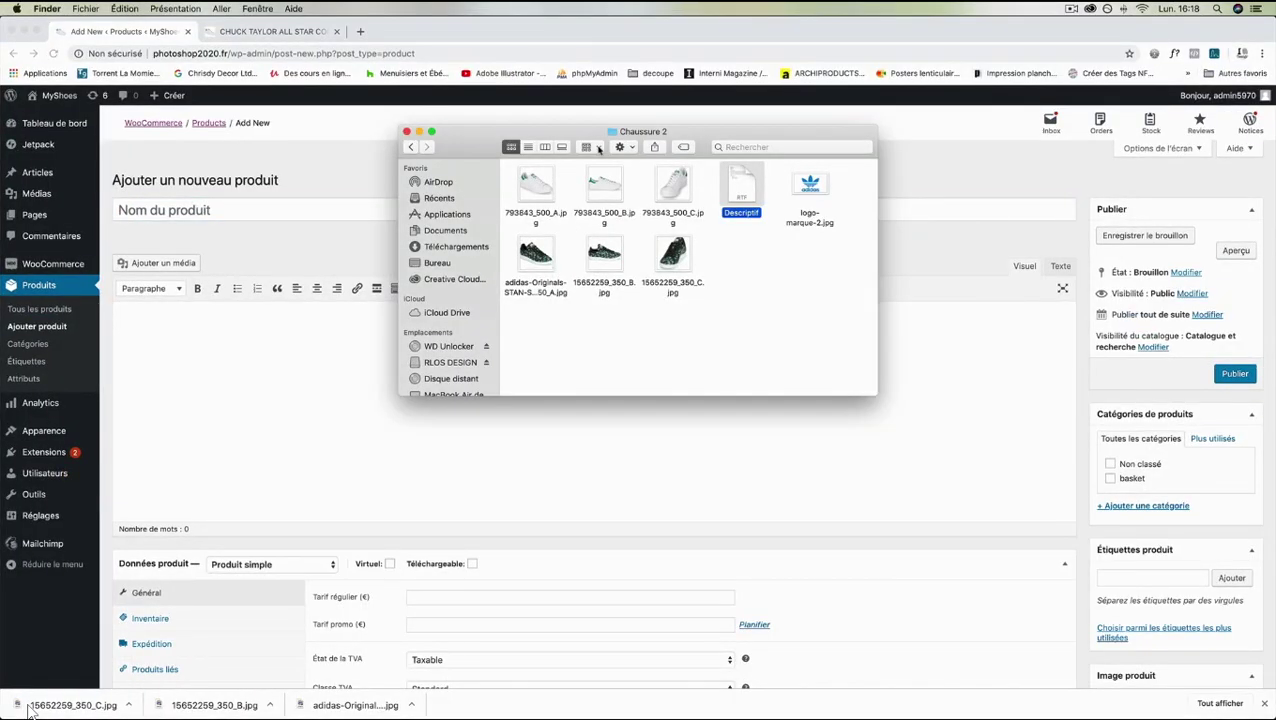
click(411, 148)
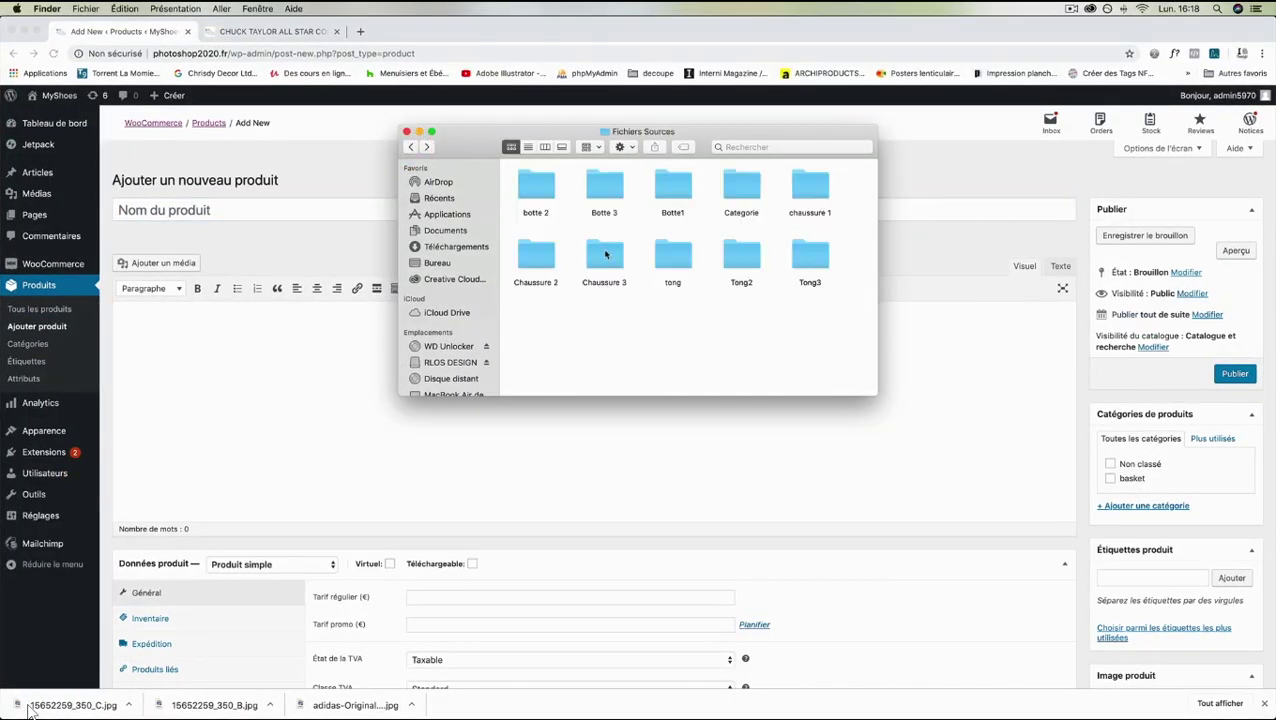
double_click(668, 198)
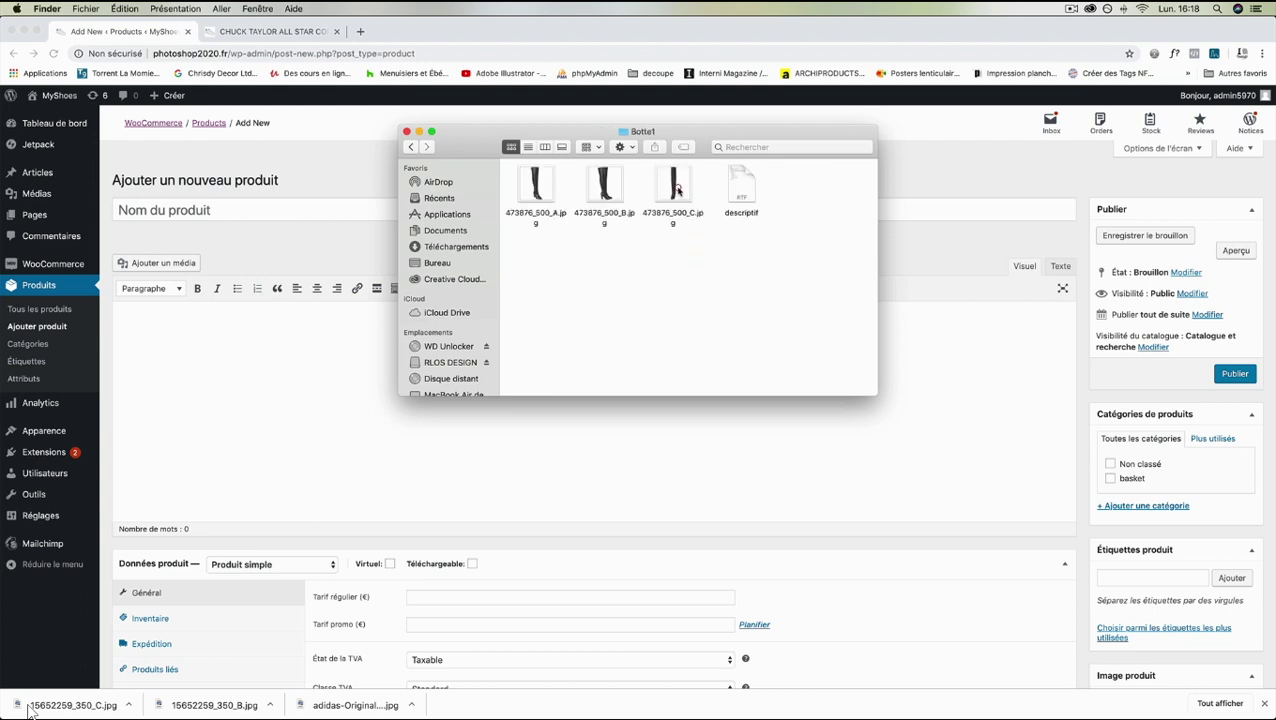
double_click(741, 185)
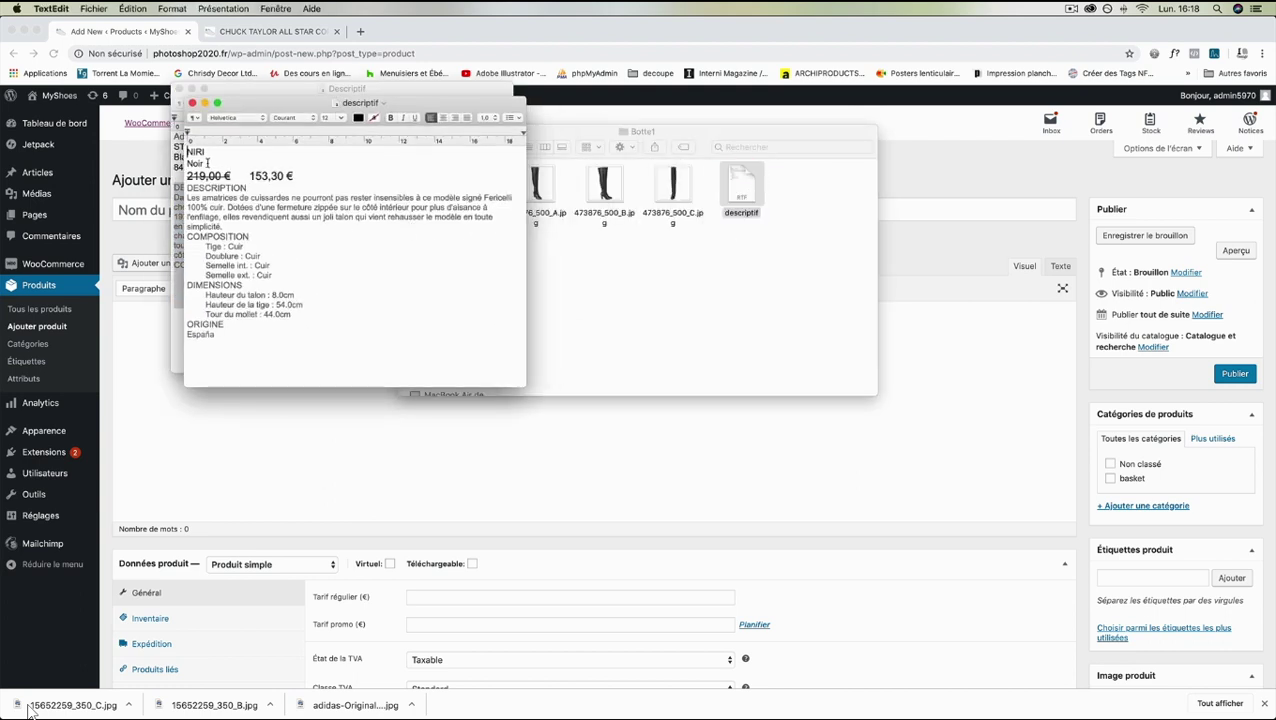
Copy "NIRI Noir" from the descriptif file and paste it as the new product's name in the browser
drag(208, 162, 187, 152)
key(super+c)
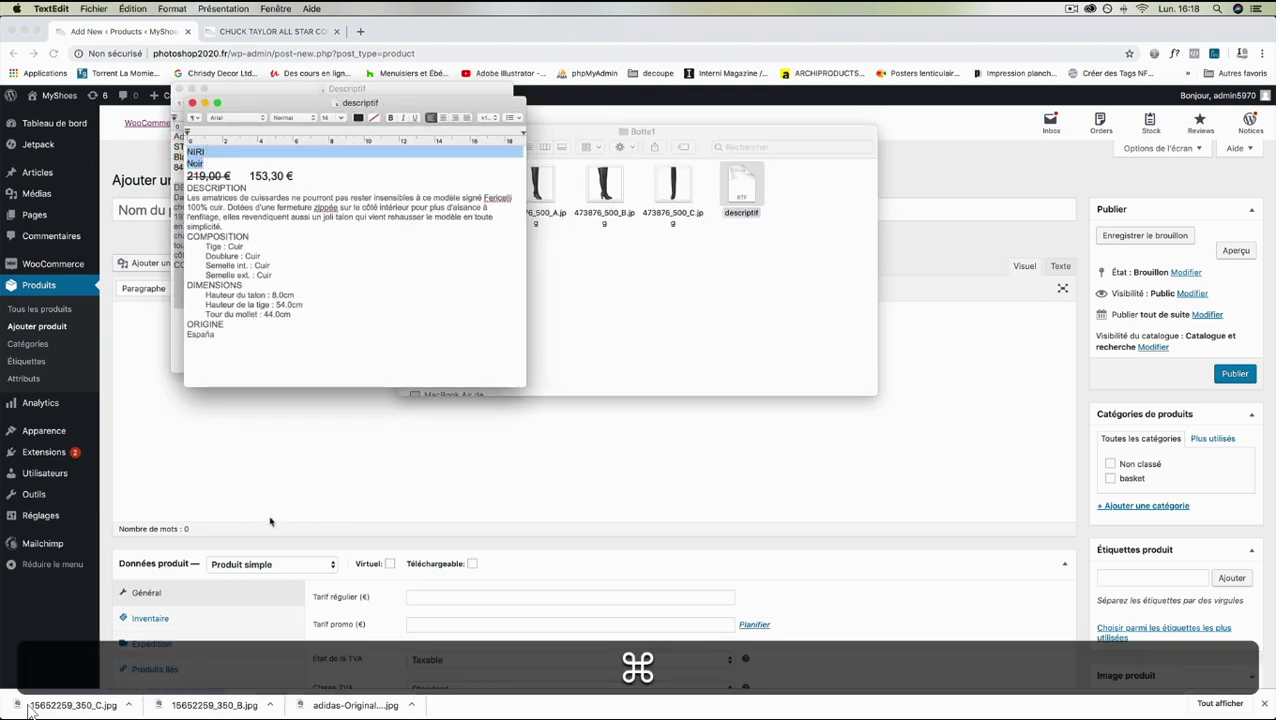
click(270, 515)
click(220, 211)
key(super+v)
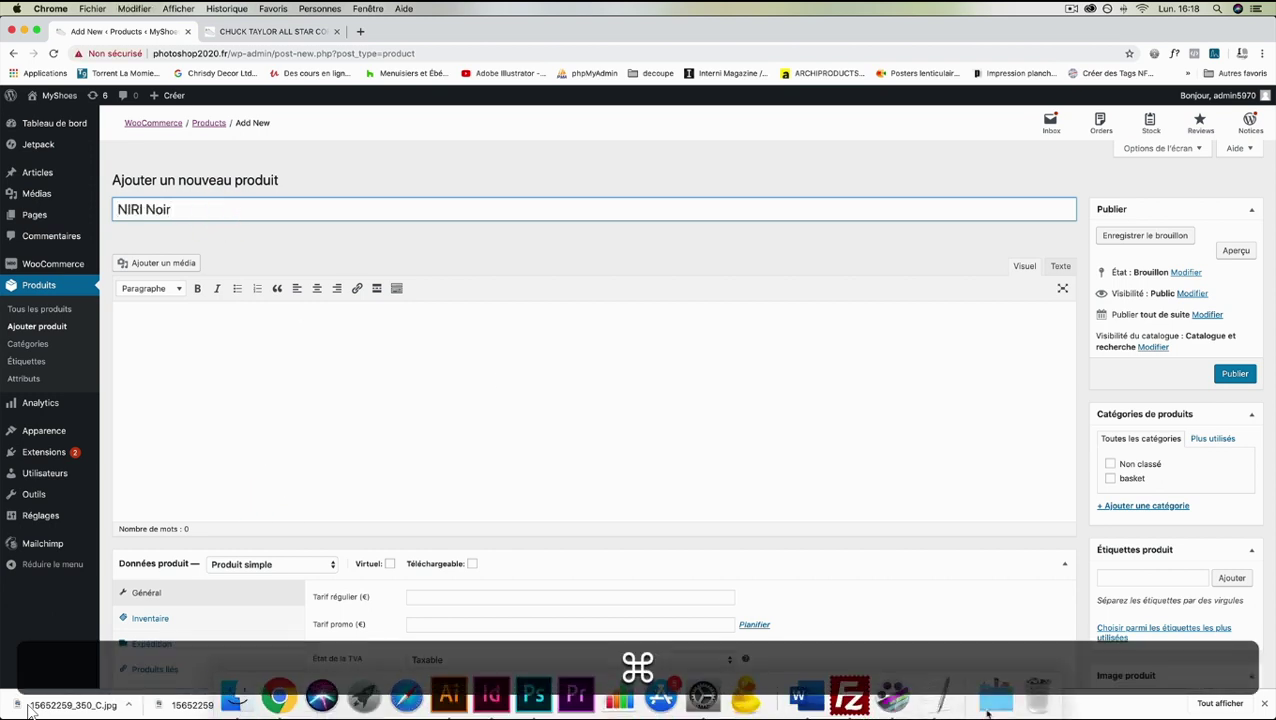
Copy the descriptif text from DESCRIPTION through España and paste it into the product's main description
click(935, 695)
drag(251, 342, 182, 198)
key(super+c)
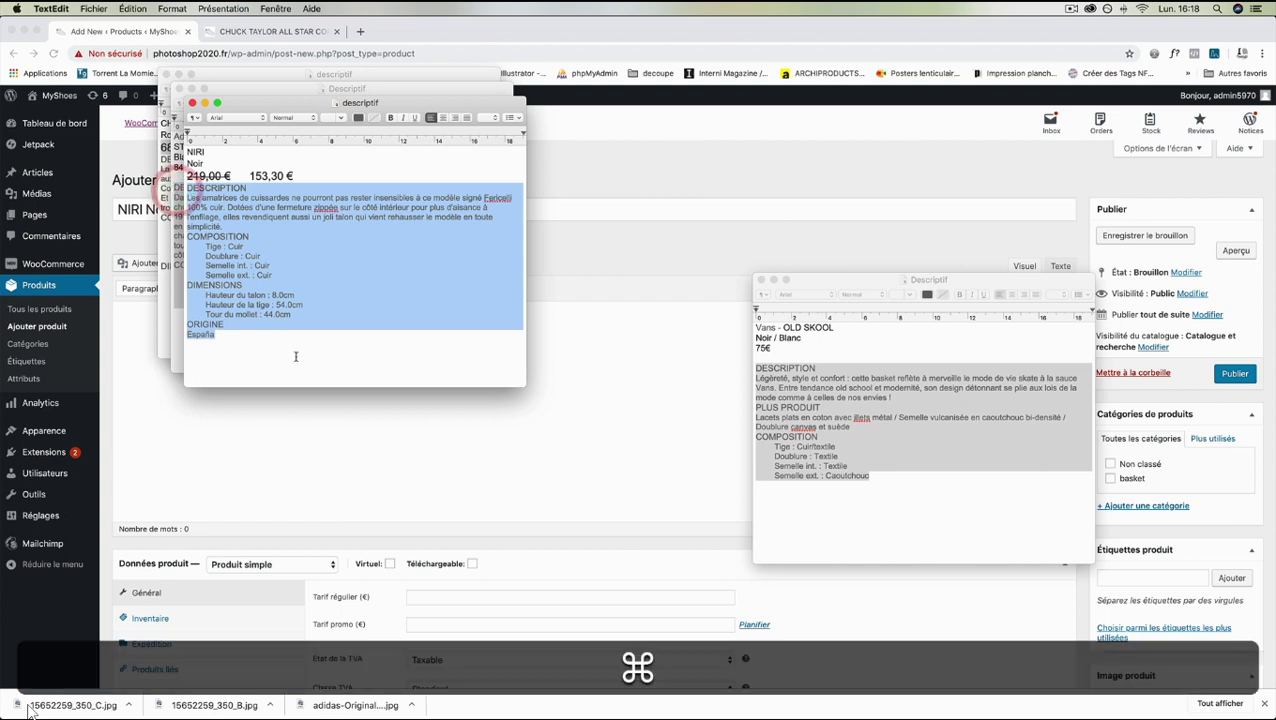
click(382, 456)
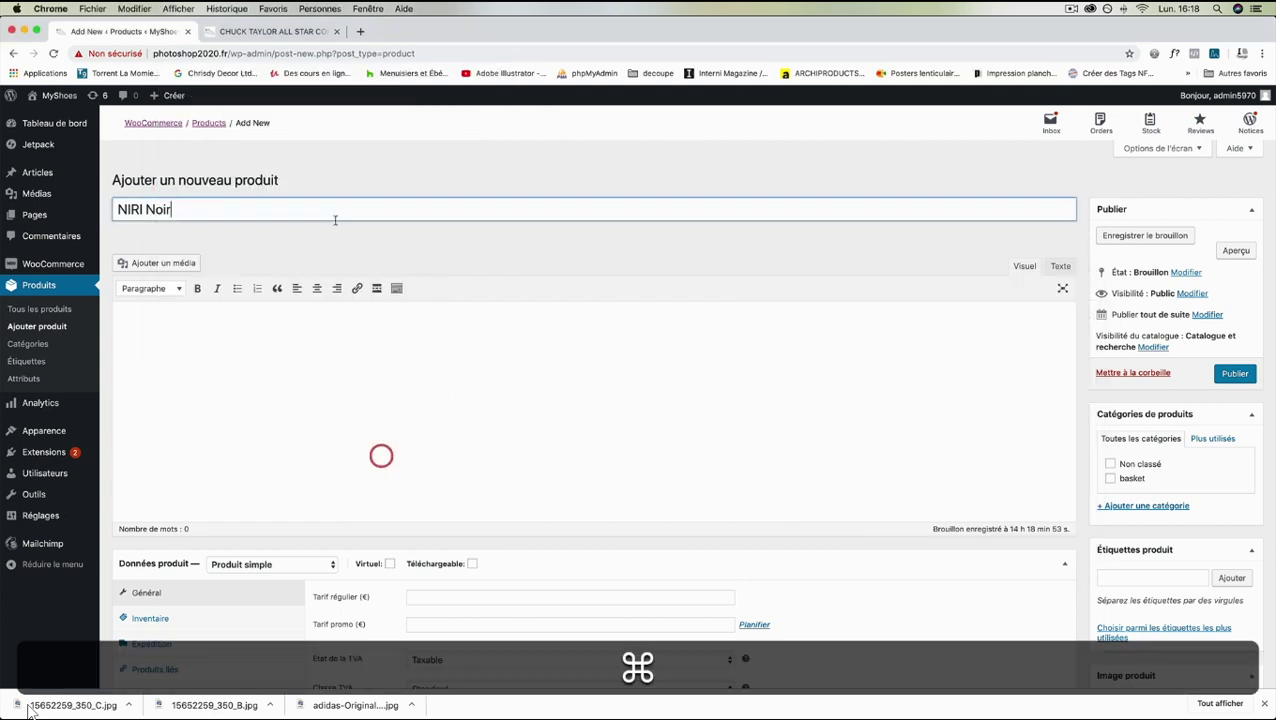
click(165, 312)
key(super+v)
Copy the paragraph starting "Les amatrices de cuissardes" from the main description into the product's short description
scroll(224, 371, up, 1)
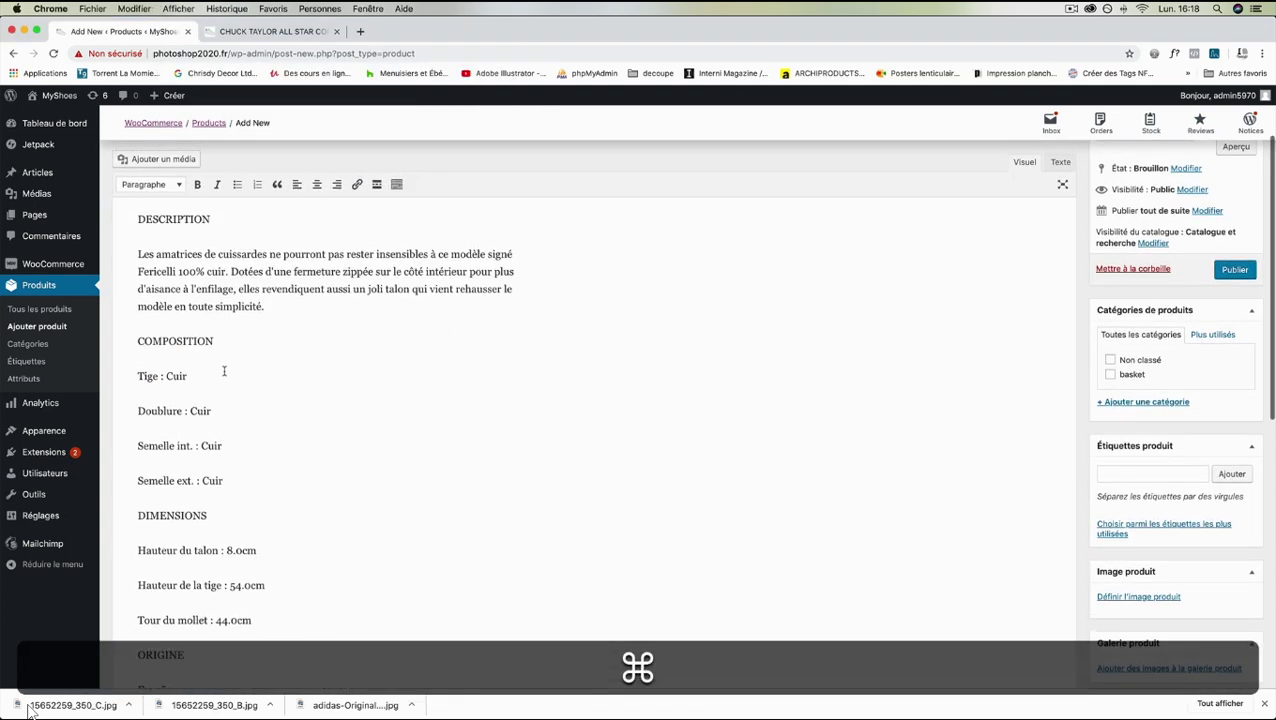
triple_click(262, 304)
key(super+c)
scroll(354, 354, down, 10)
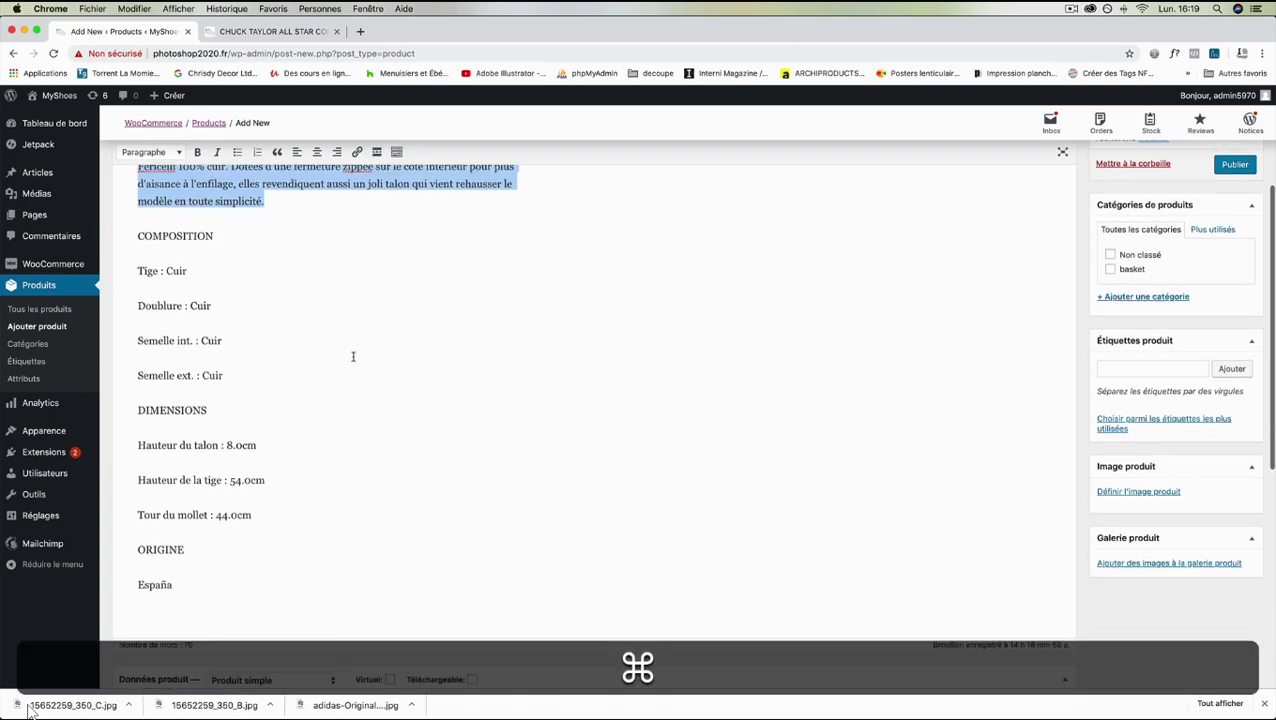
click(345, 627)
key(super+v)
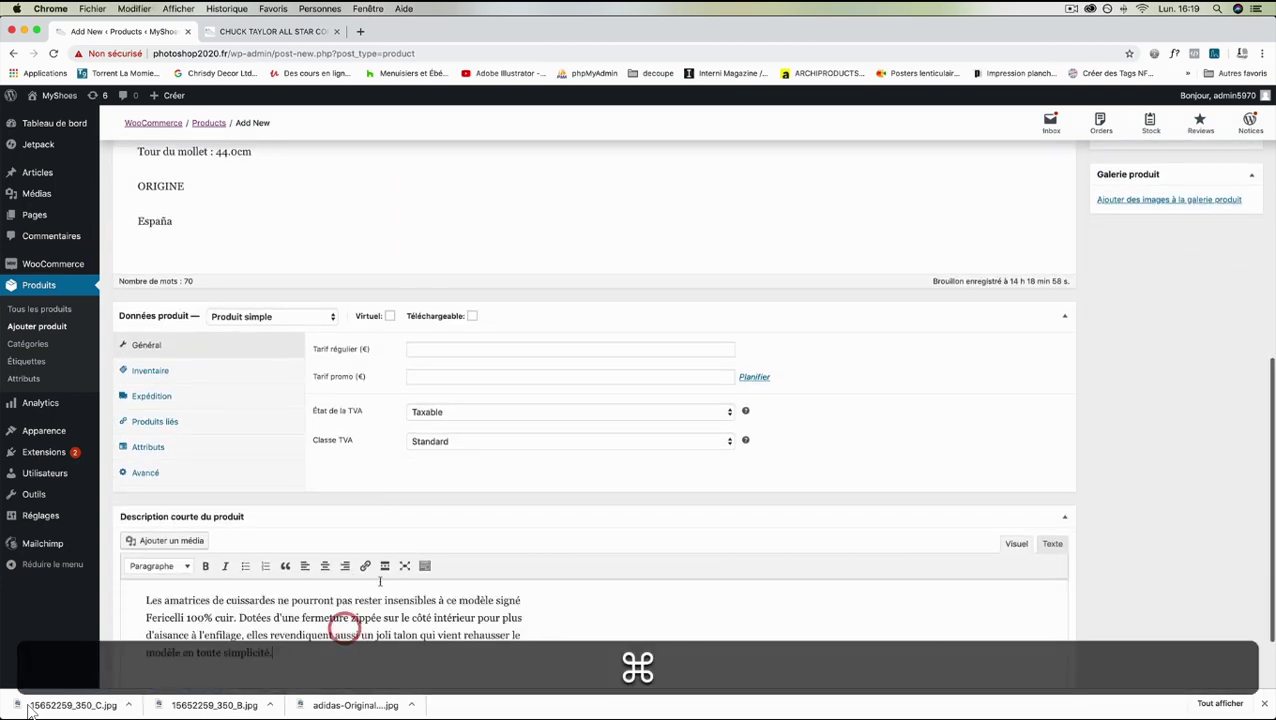
Upload the three boot images 473876_500_A, B and C from the Botte1 folder through the product image dialog
scroll(1019, 498, up, 8)
scroll(1019, 498, up, 2)
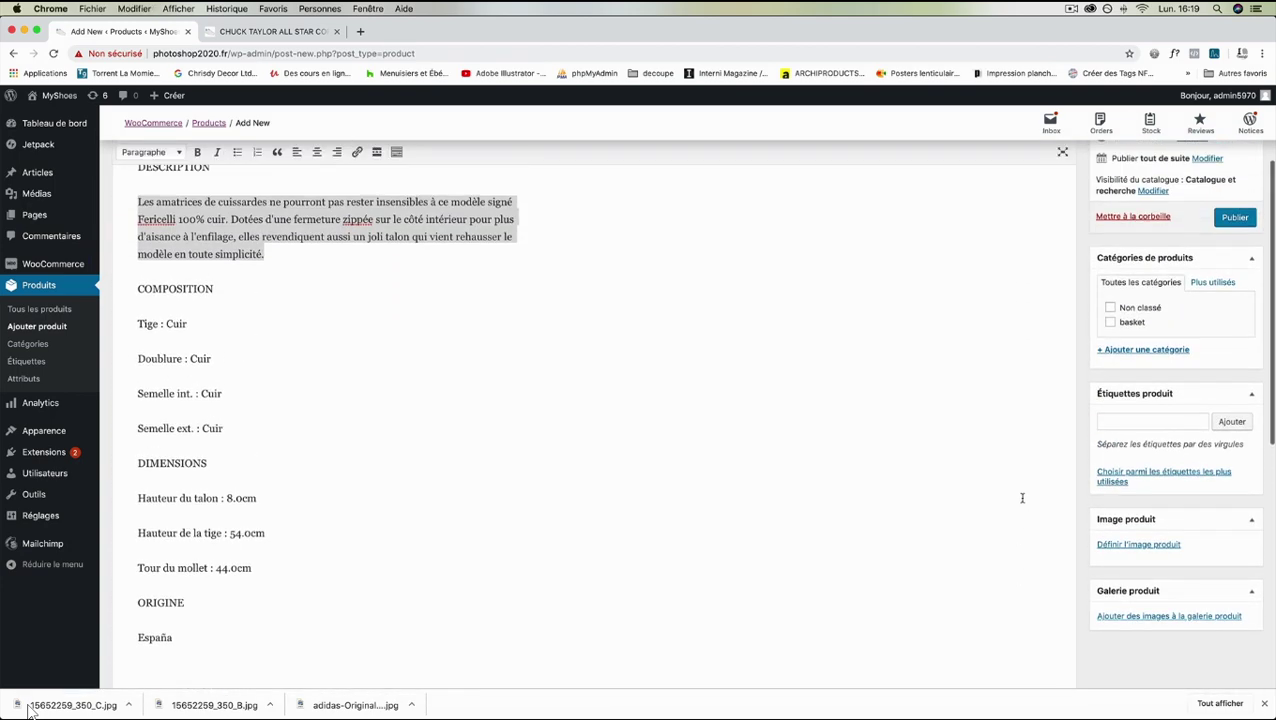
click(1149, 543)
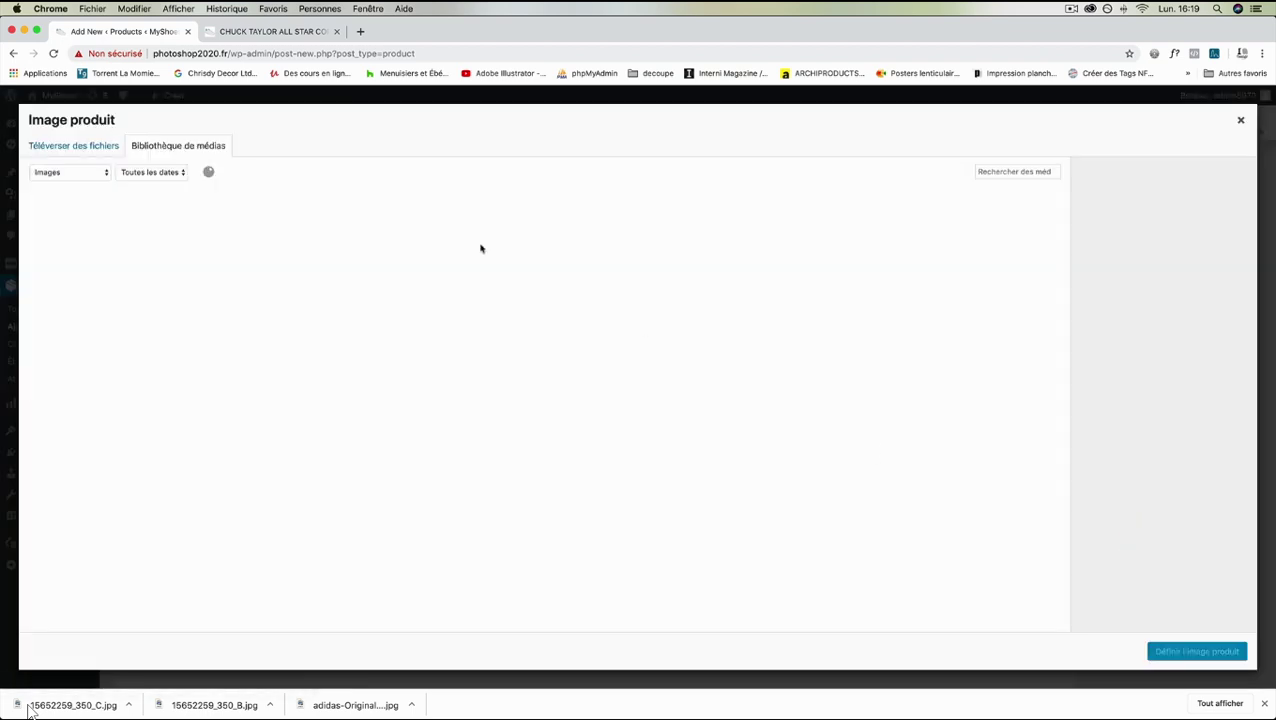
click(71, 145)
click(630, 360)
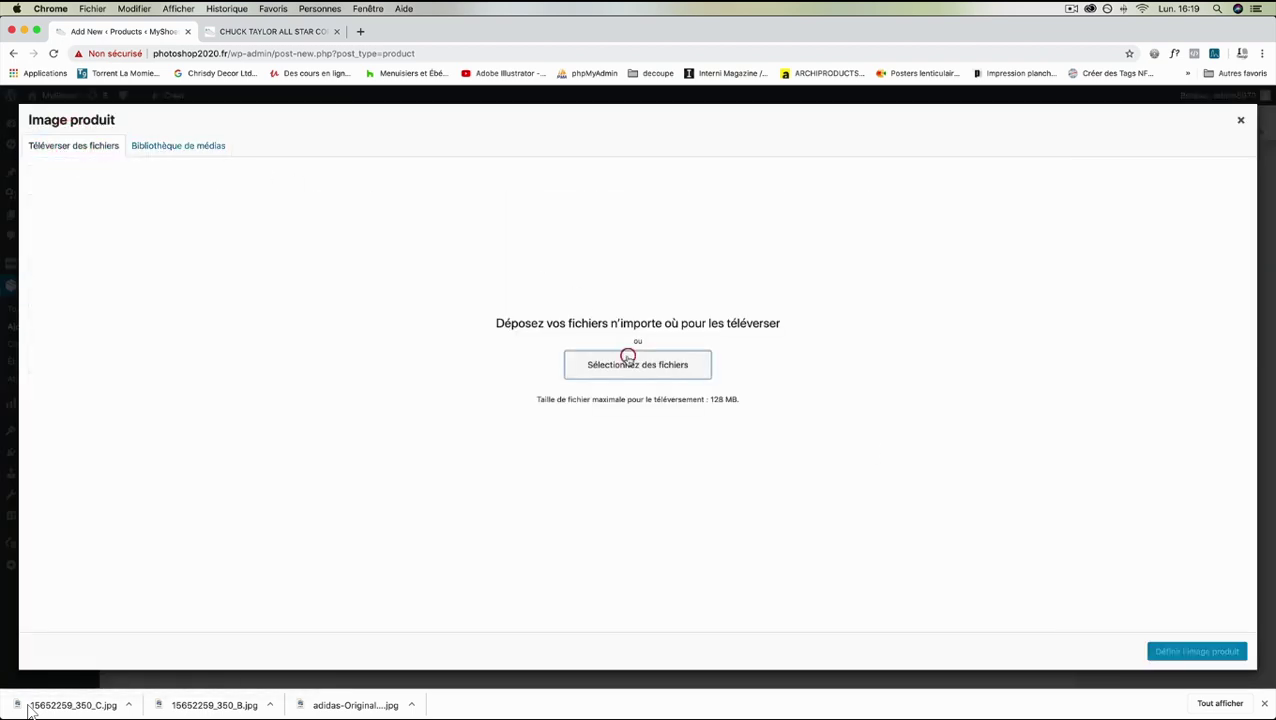
click(607, 77)
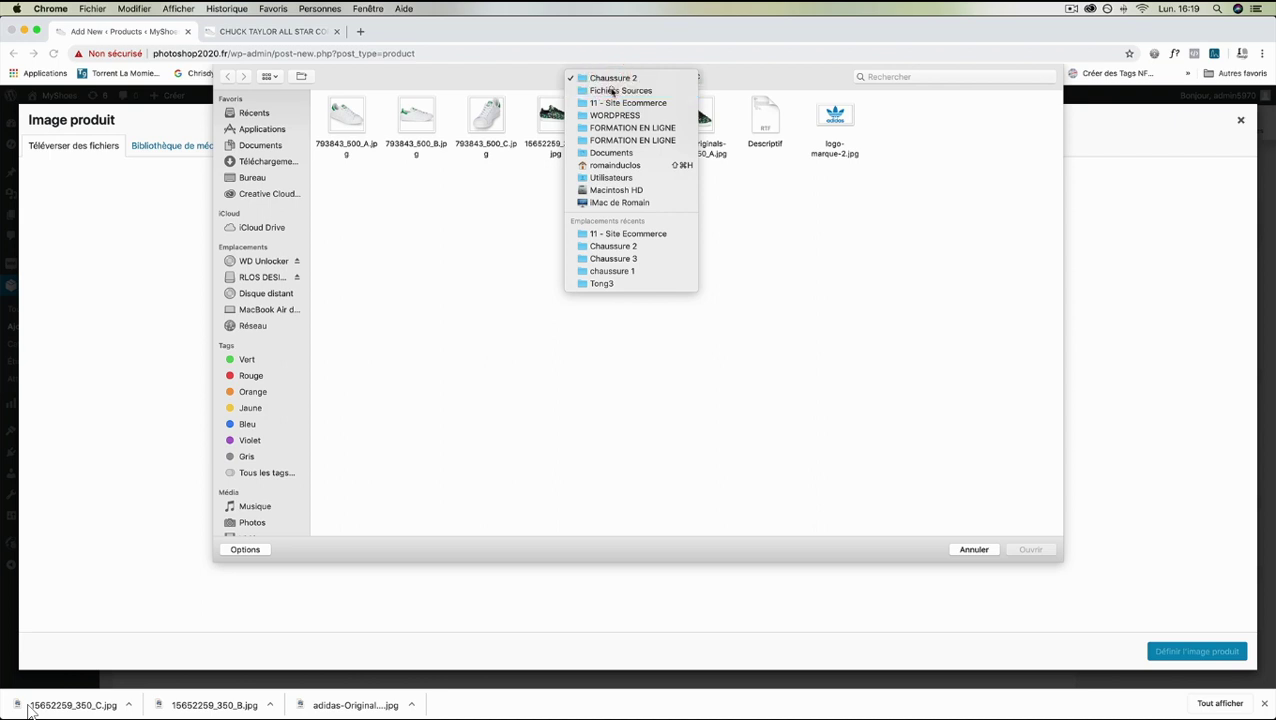
click(612, 90)
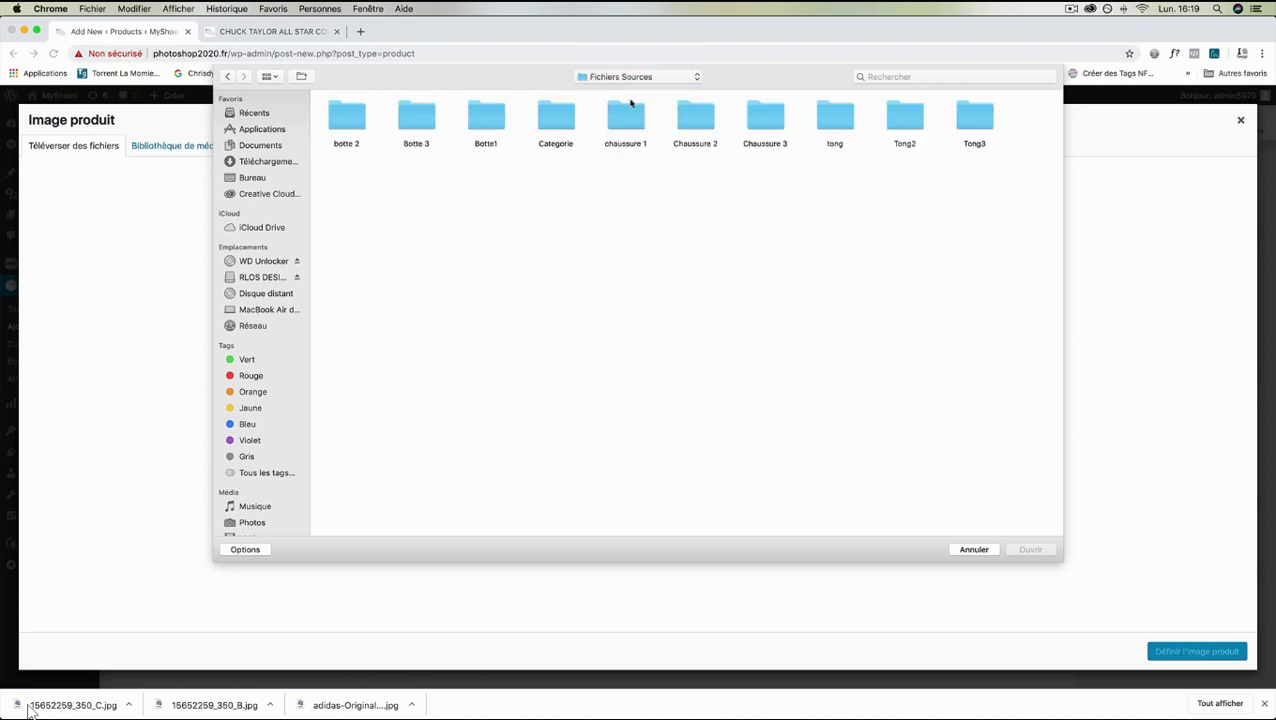
double_click(485, 118)
click(489, 122)
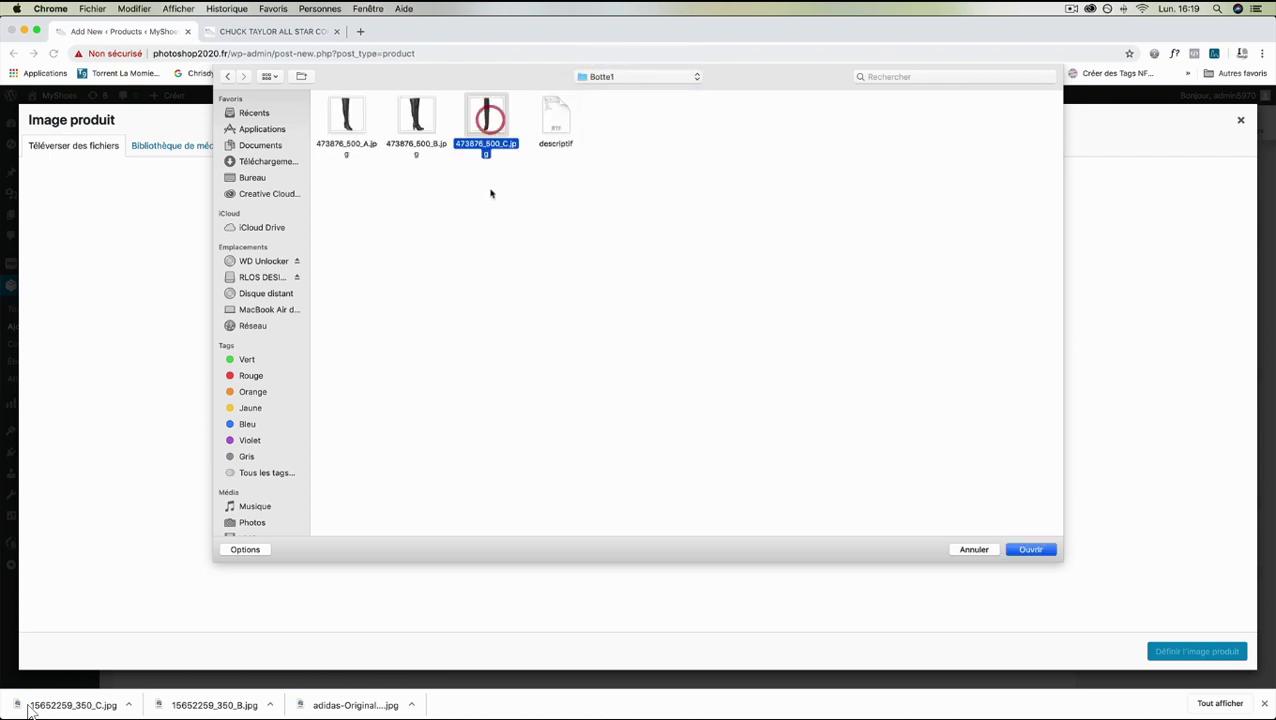
drag(490, 194, 315, 94)
click(1031, 550)
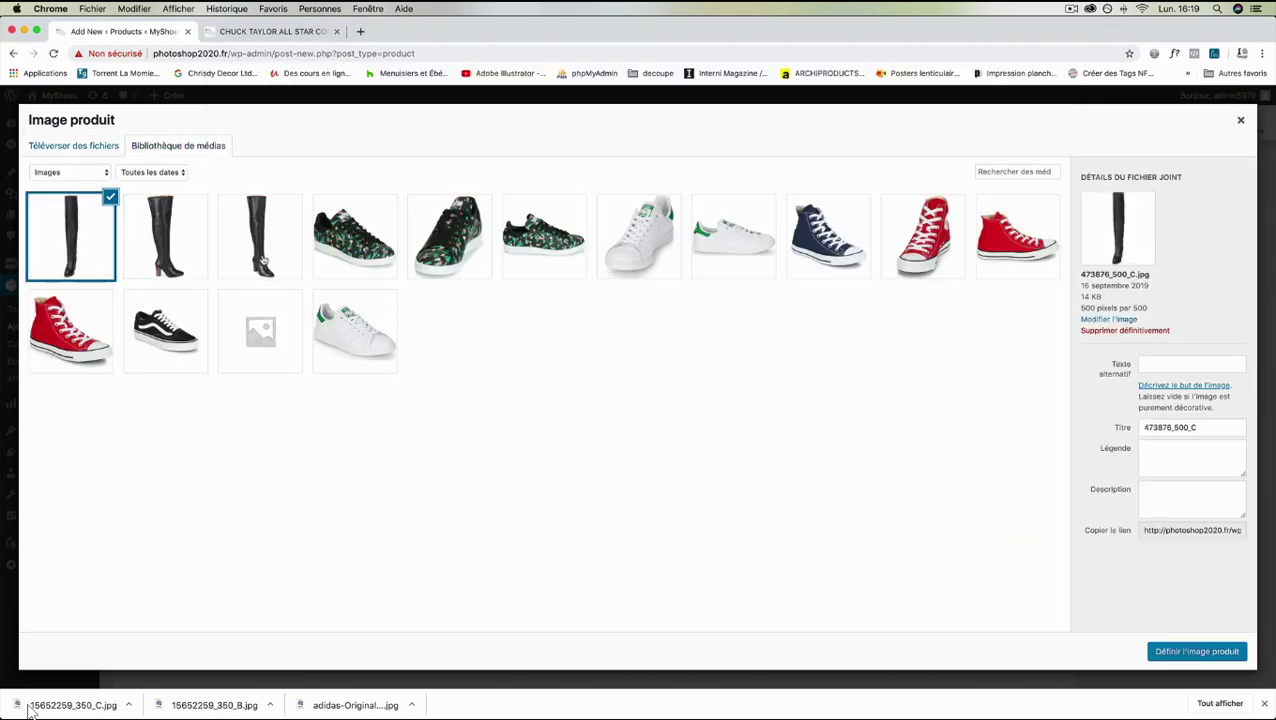
Set 473876_500_A.jpg as the product image and close the image dialog
click(262, 262)
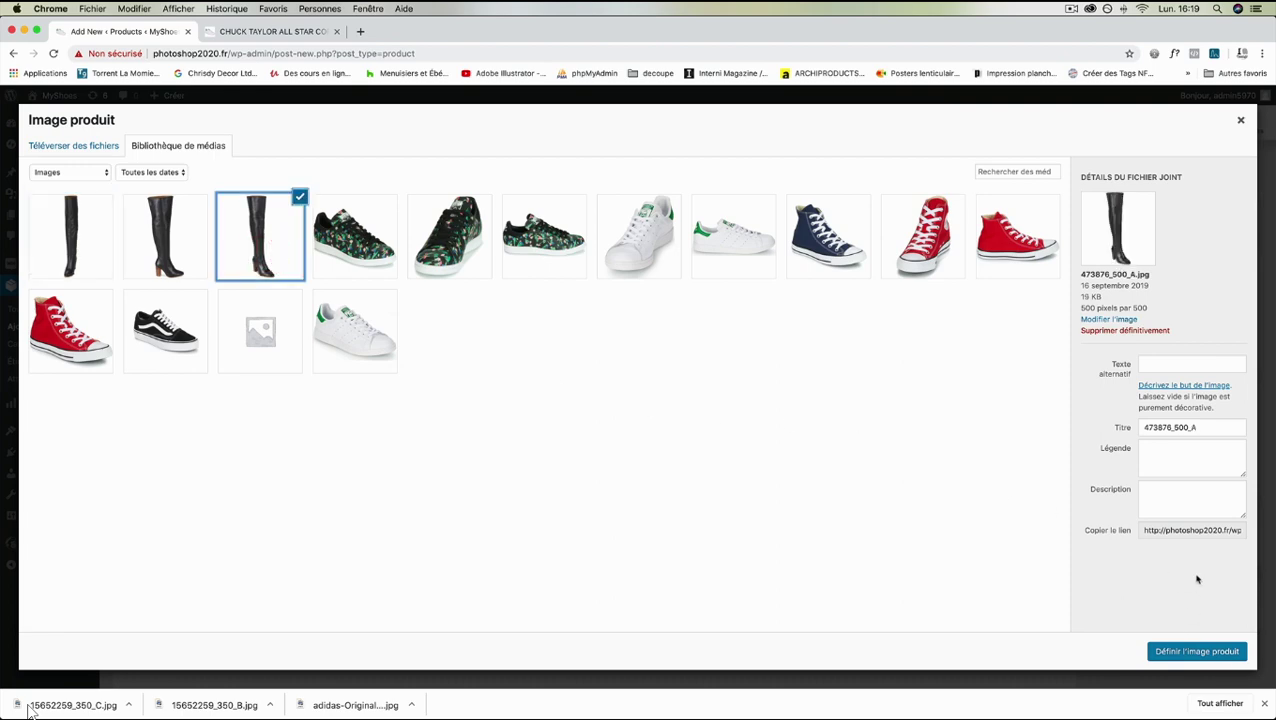
click(1230, 656)
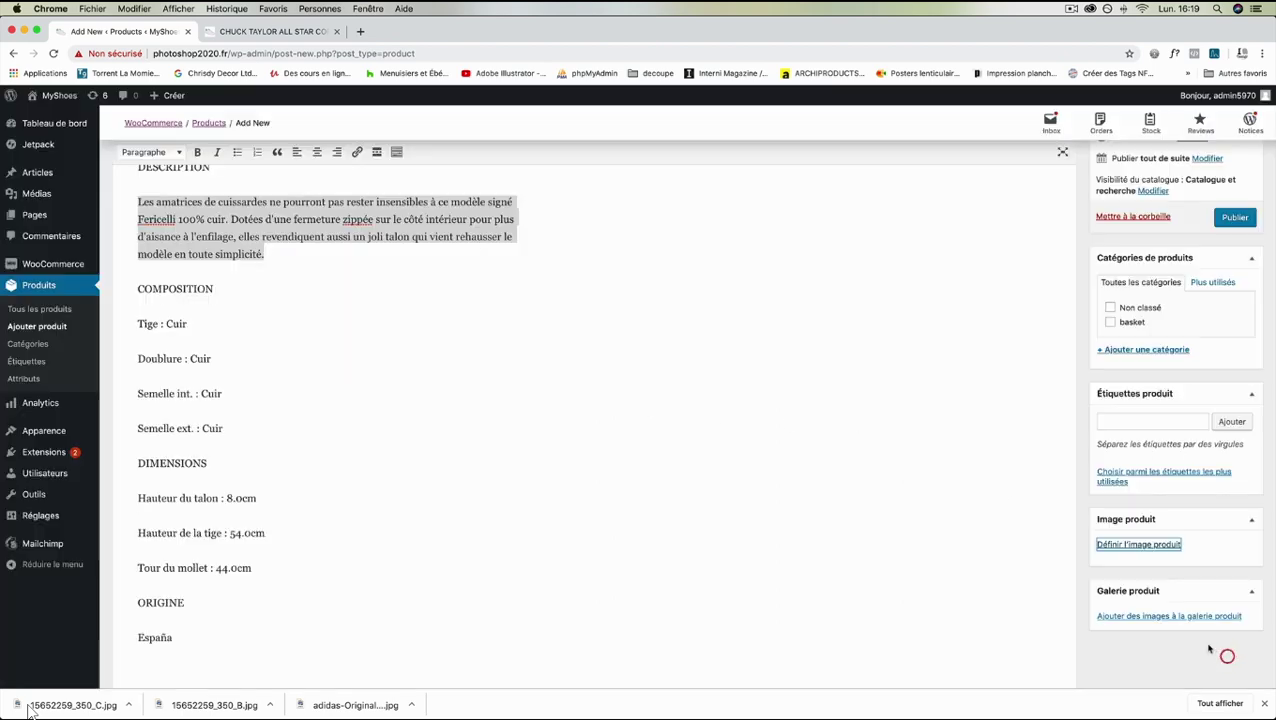
click(1191, 633)
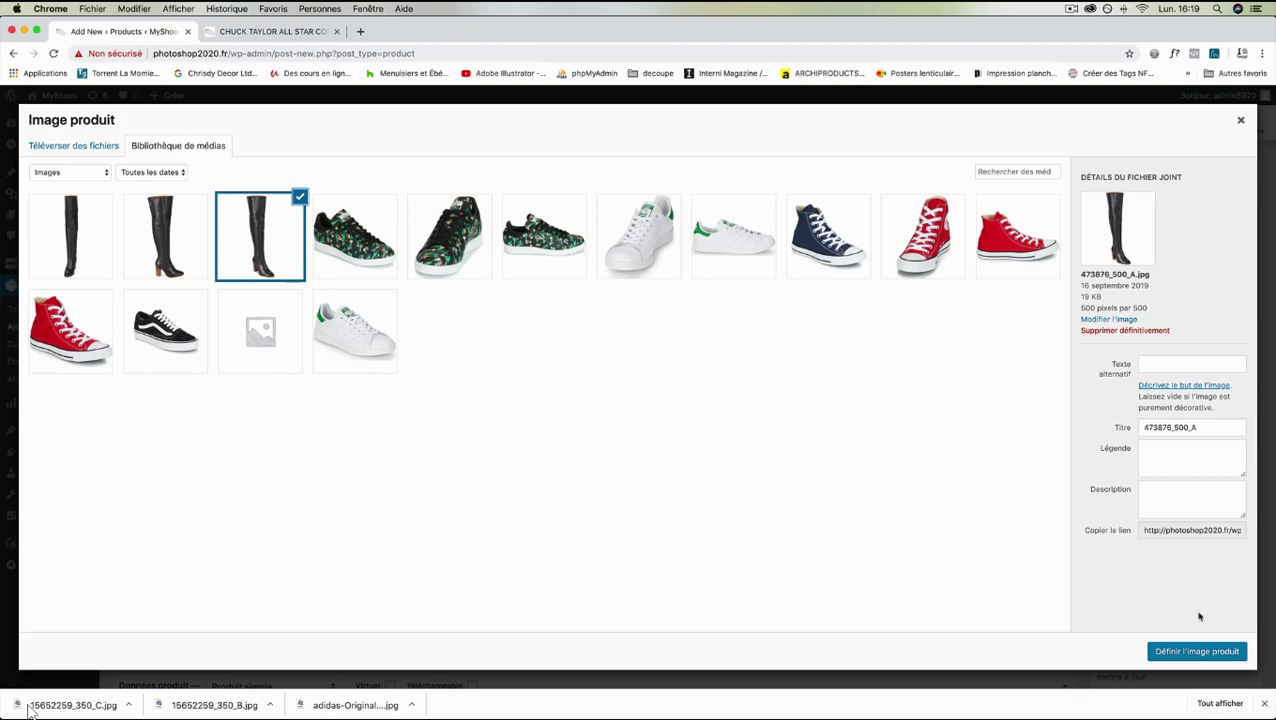
click(1240, 119)
Add the boot images 473876_500_B and 473876_500_C to the product gallery
scroll(1188, 543, down, 5)
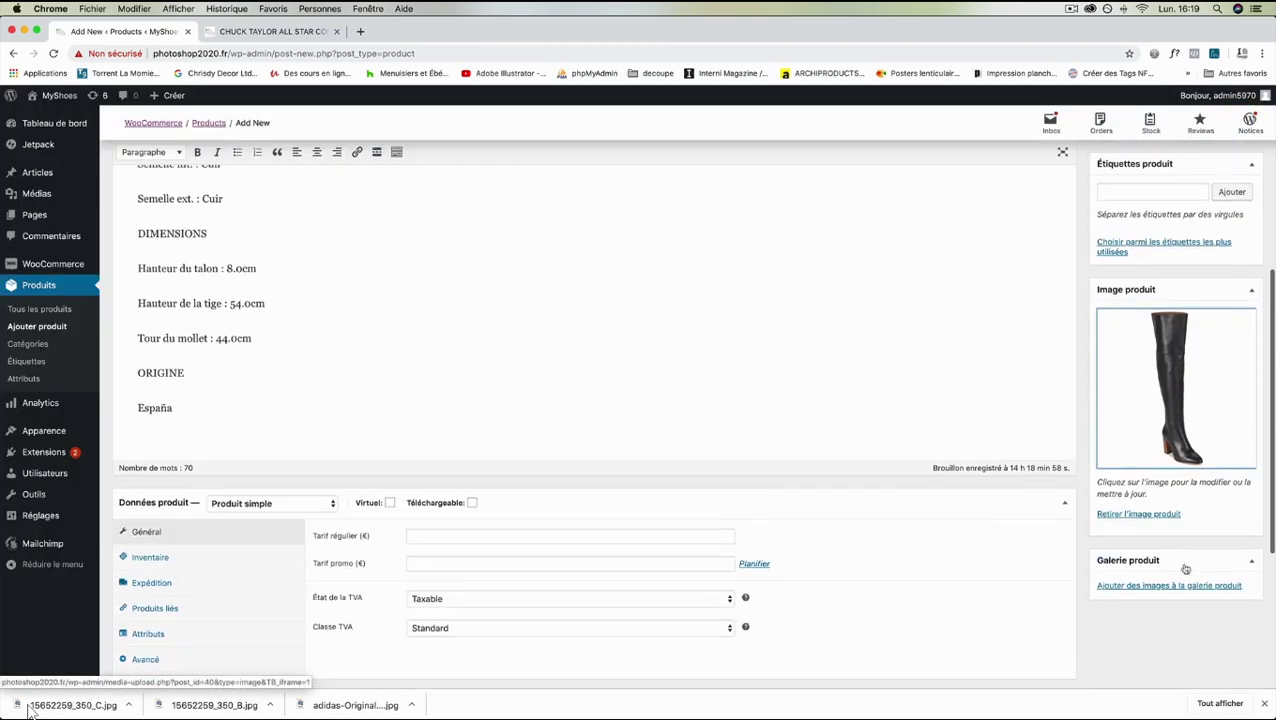
click(1166, 456)
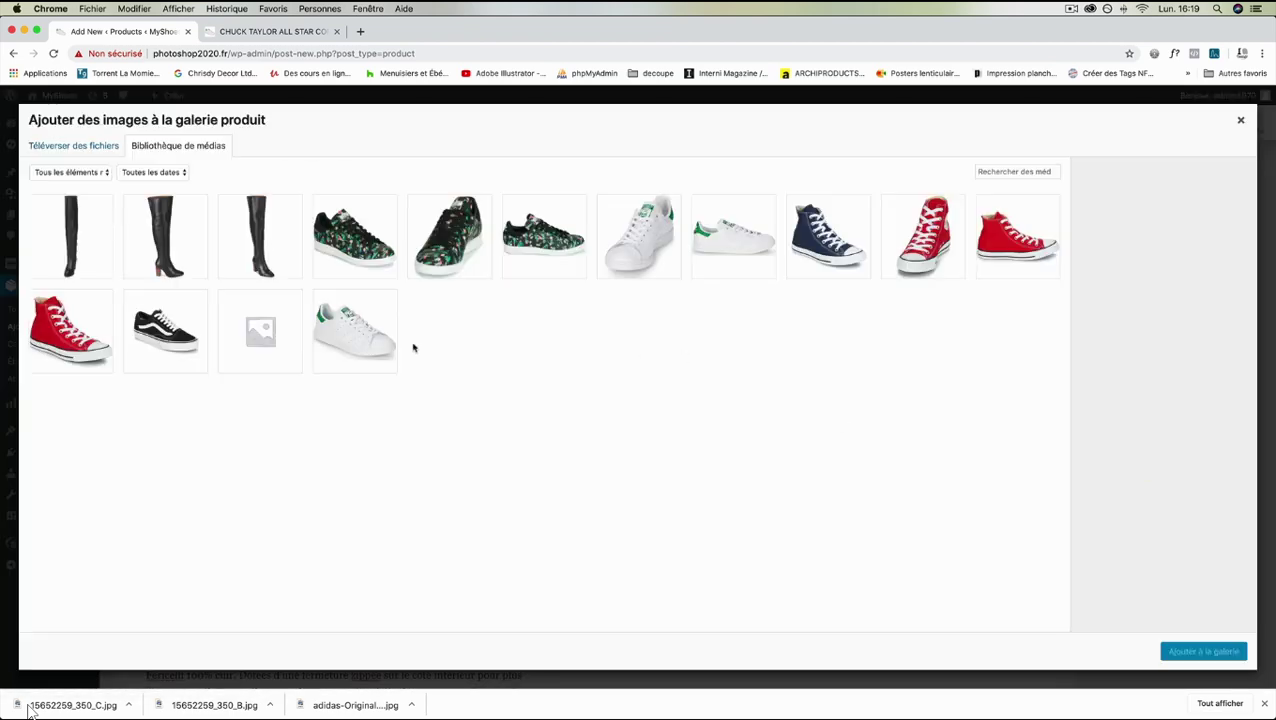
click(178, 264)
super+click(63, 233)
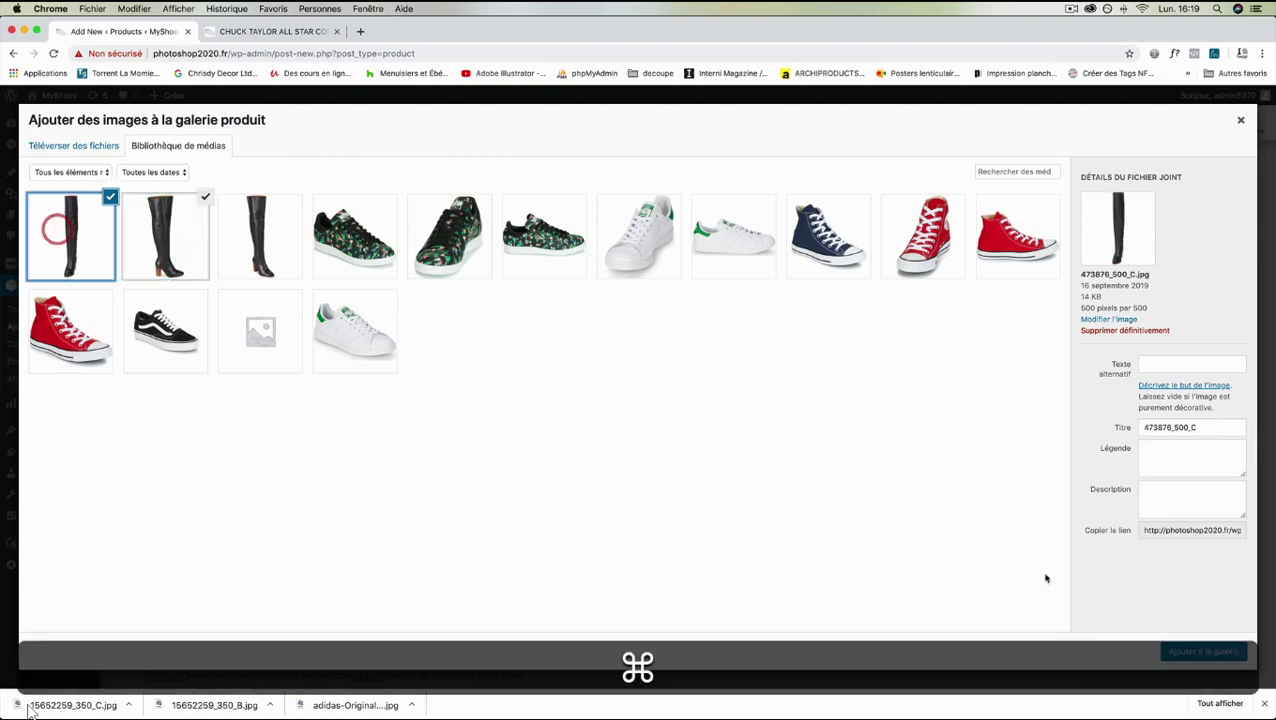
click(1204, 651)
Create a new product category named "Bottes" for this product
scroll(1132, 404, up, 5)
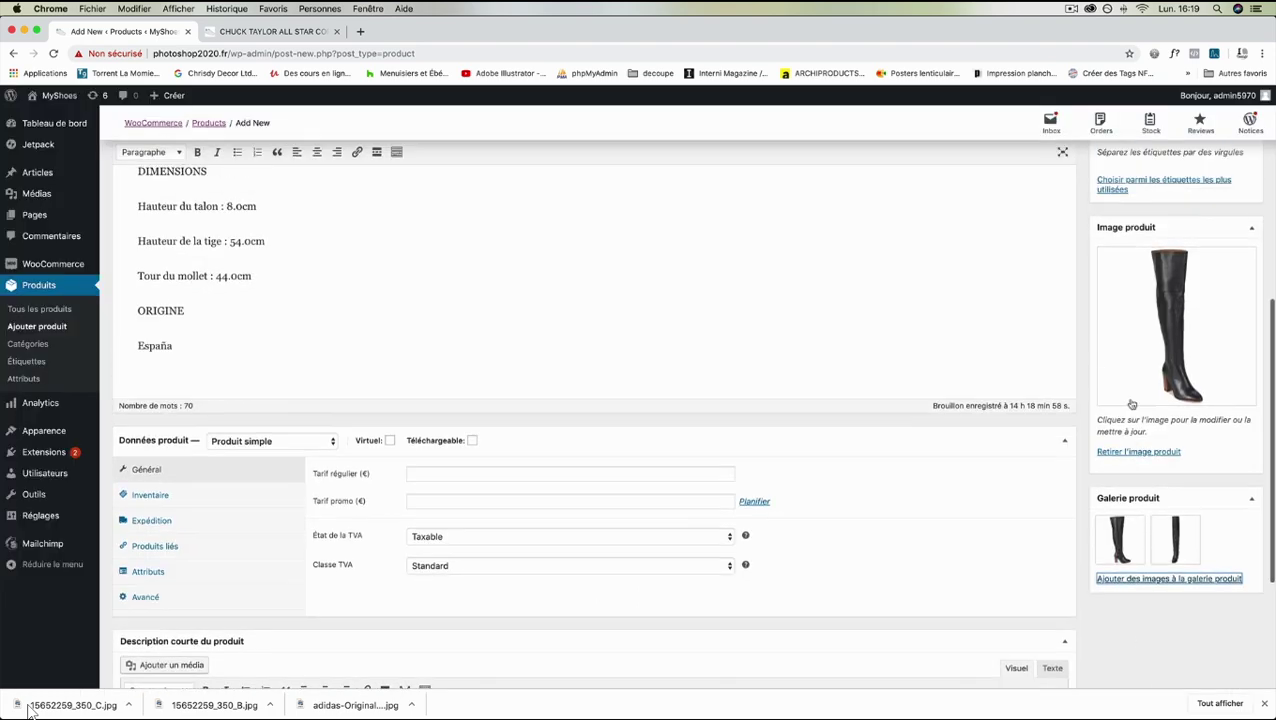
scroll(1132, 404, up, 2)
click(1130, 378)
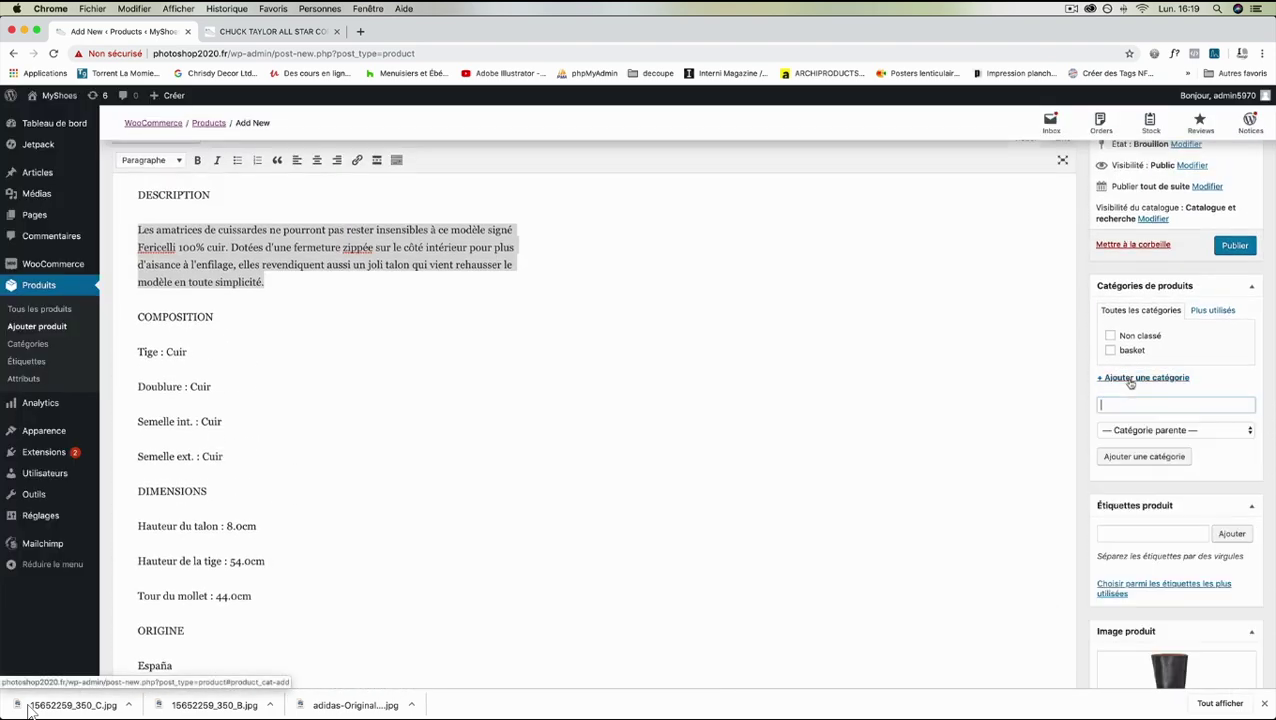
key(shift)
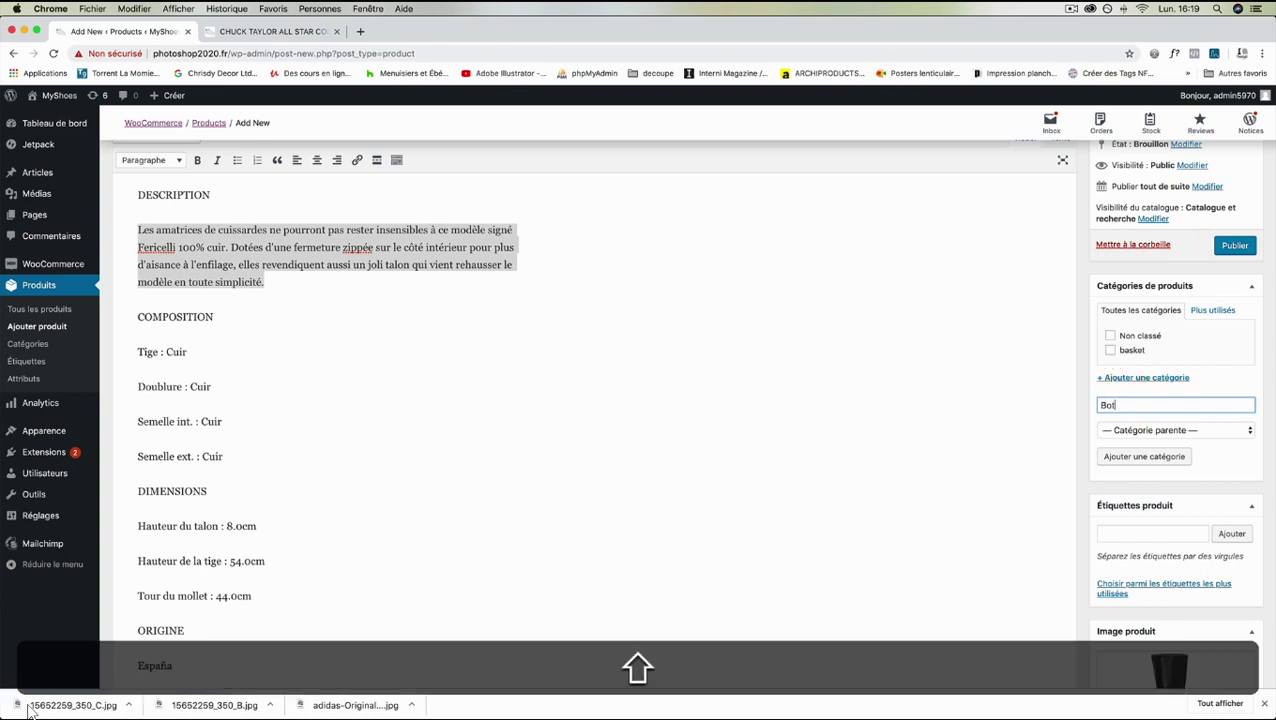
text(Bottes)
click(1150, 456)
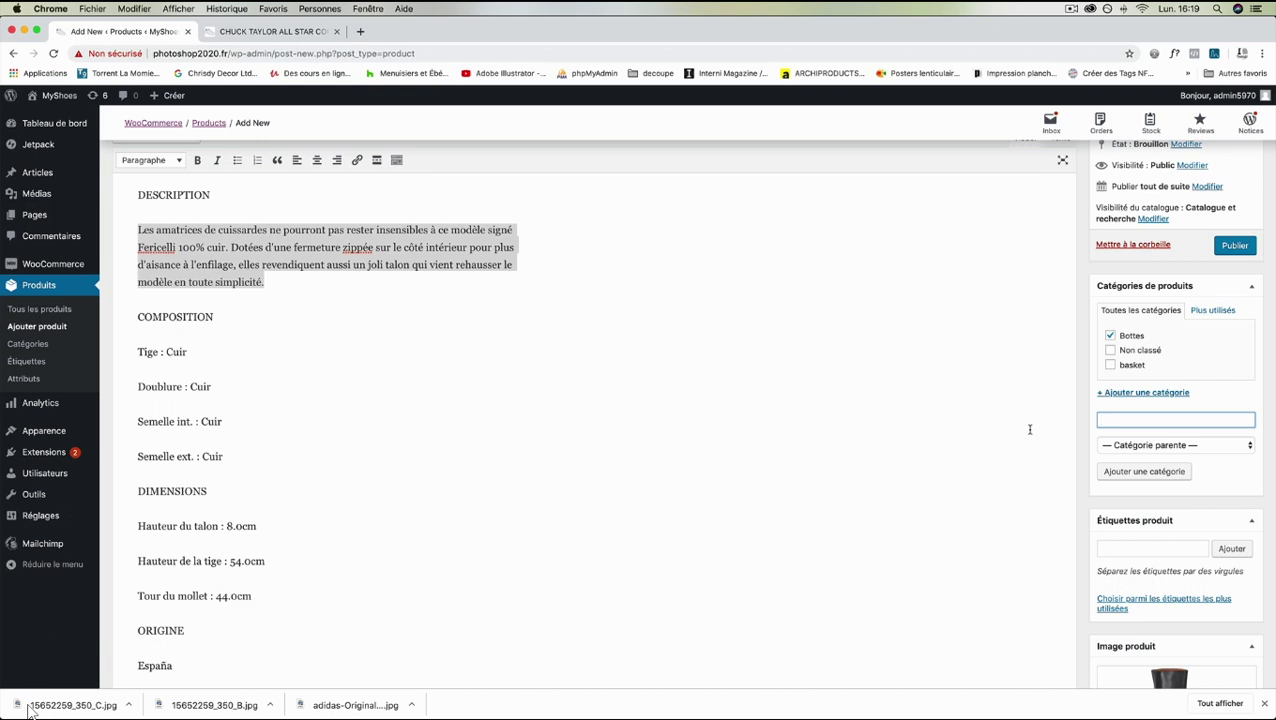
Set the product's regular price to 219 € and its promotional price to 159 €
scroll(1062, 356, down, 10)
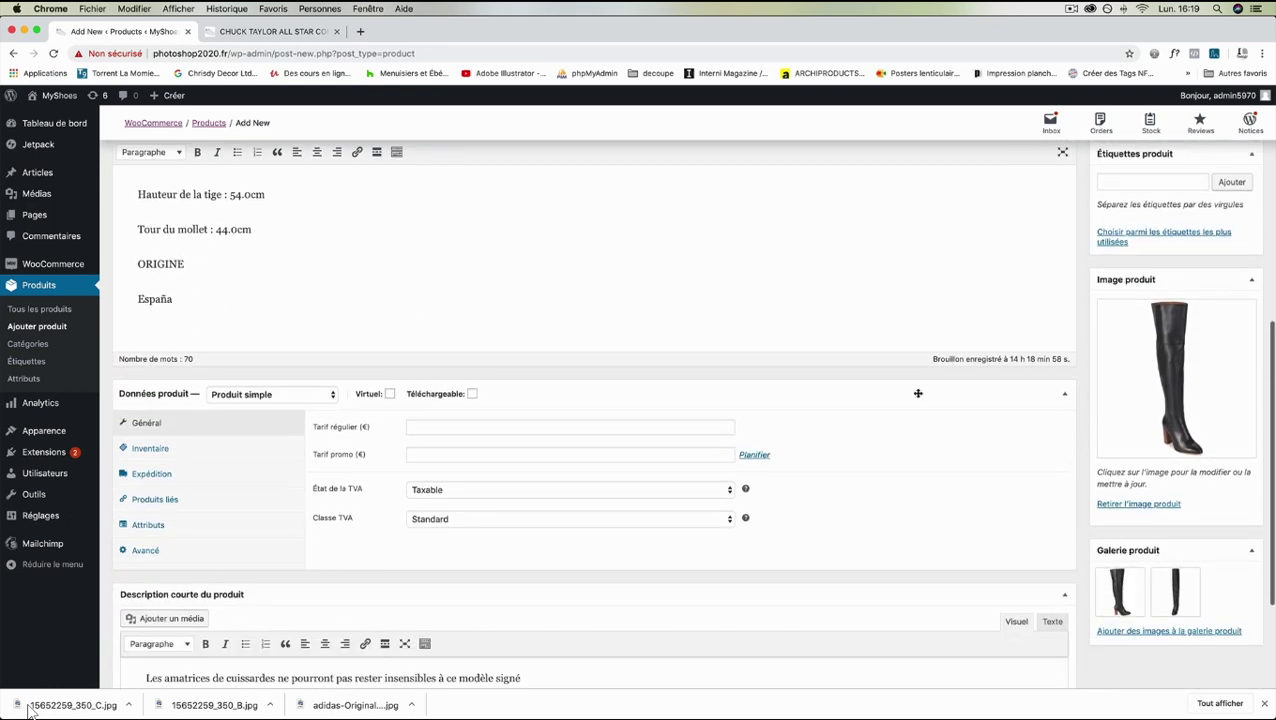
click(575, 426)
text(219)
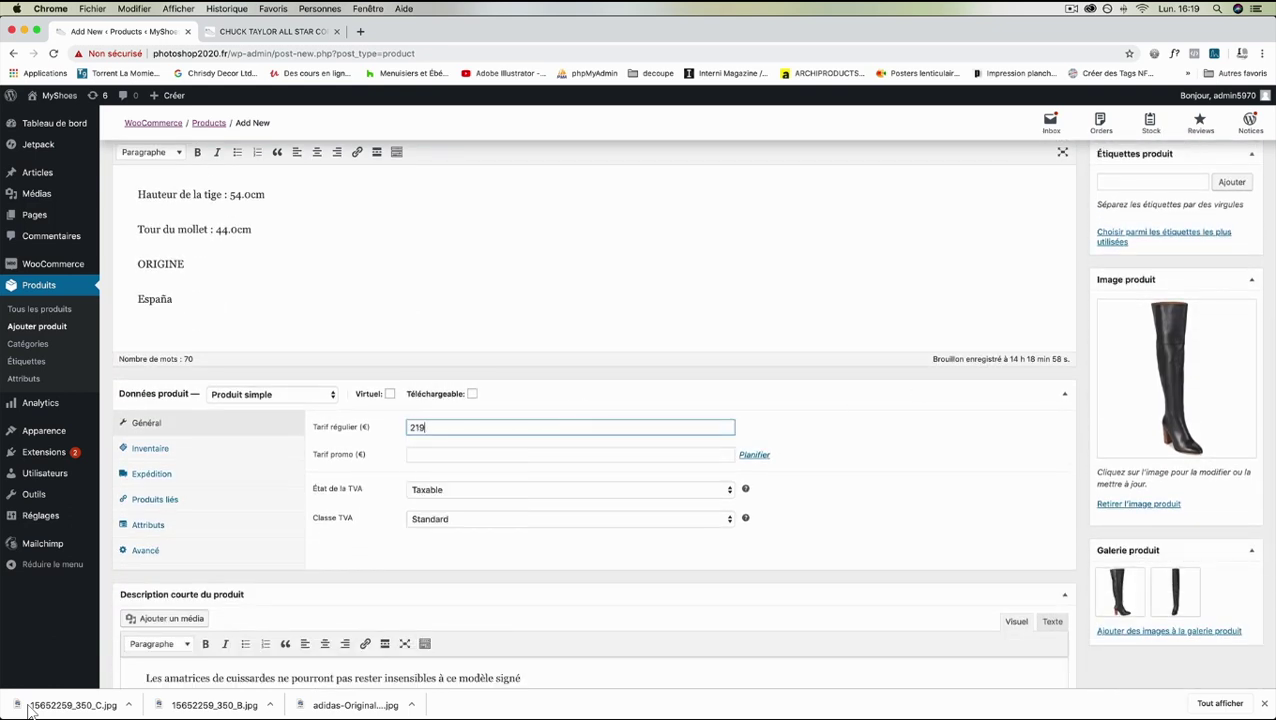
click(577, 454)
text(159)
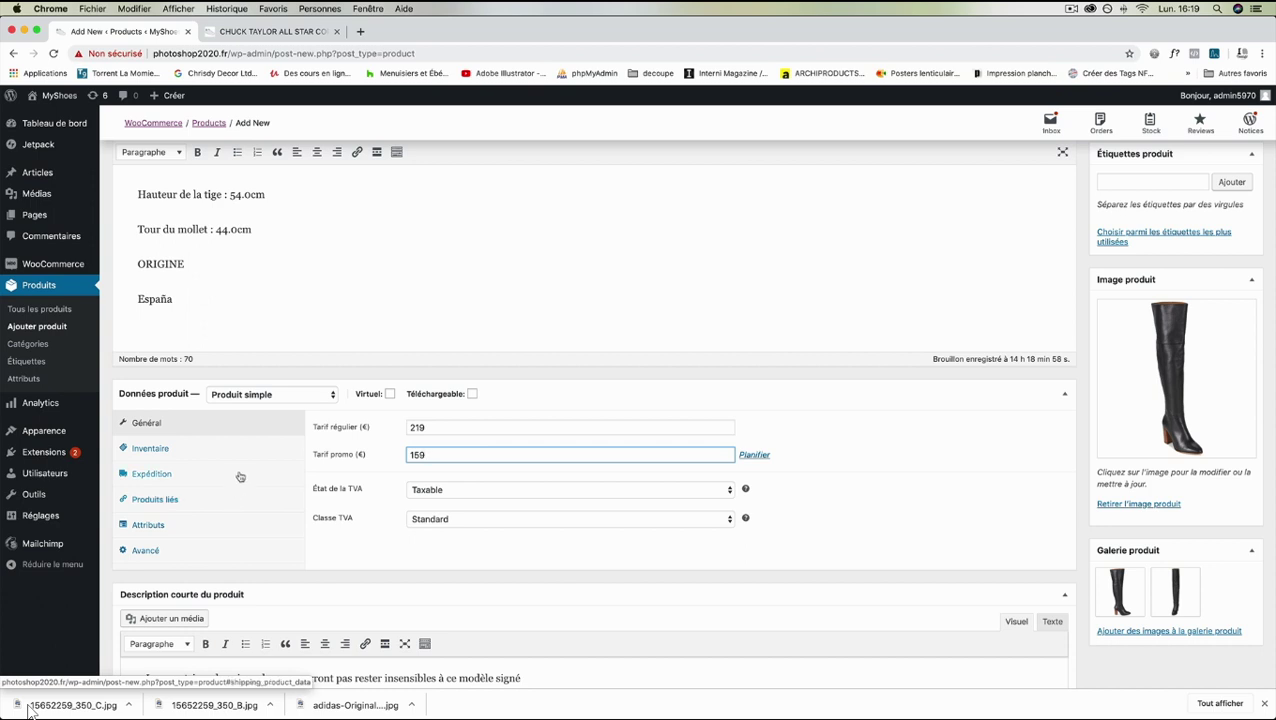
Publish the boot product and switch to the open Chuck Taylor All Star page of the shop
scroll(1190, 276, up, 3)
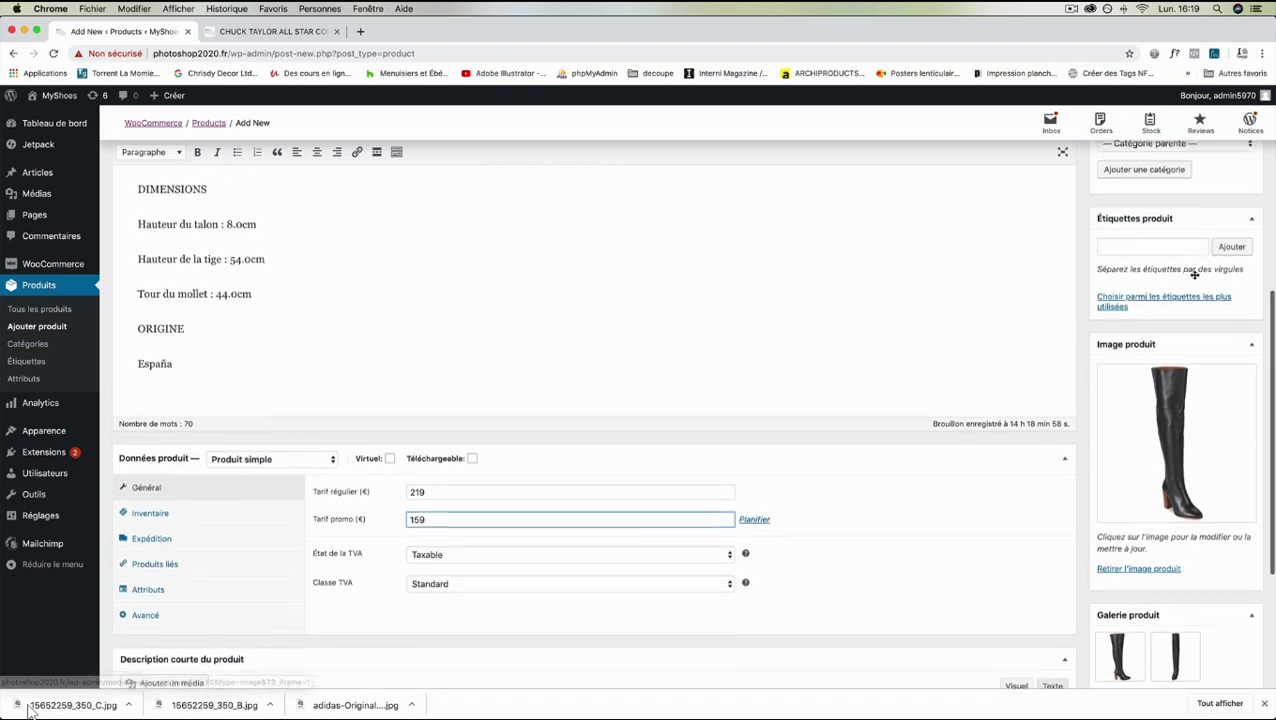
scroll(1200, 260, up, 5)
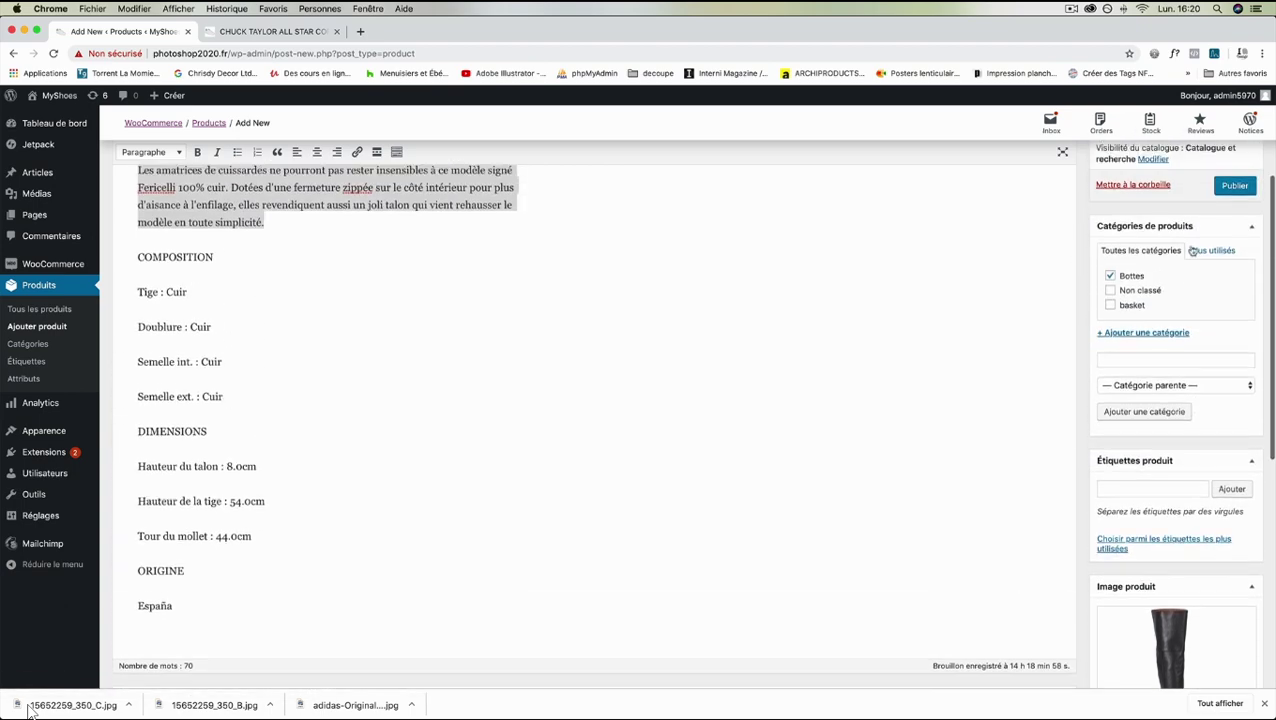
click(1232, 246)
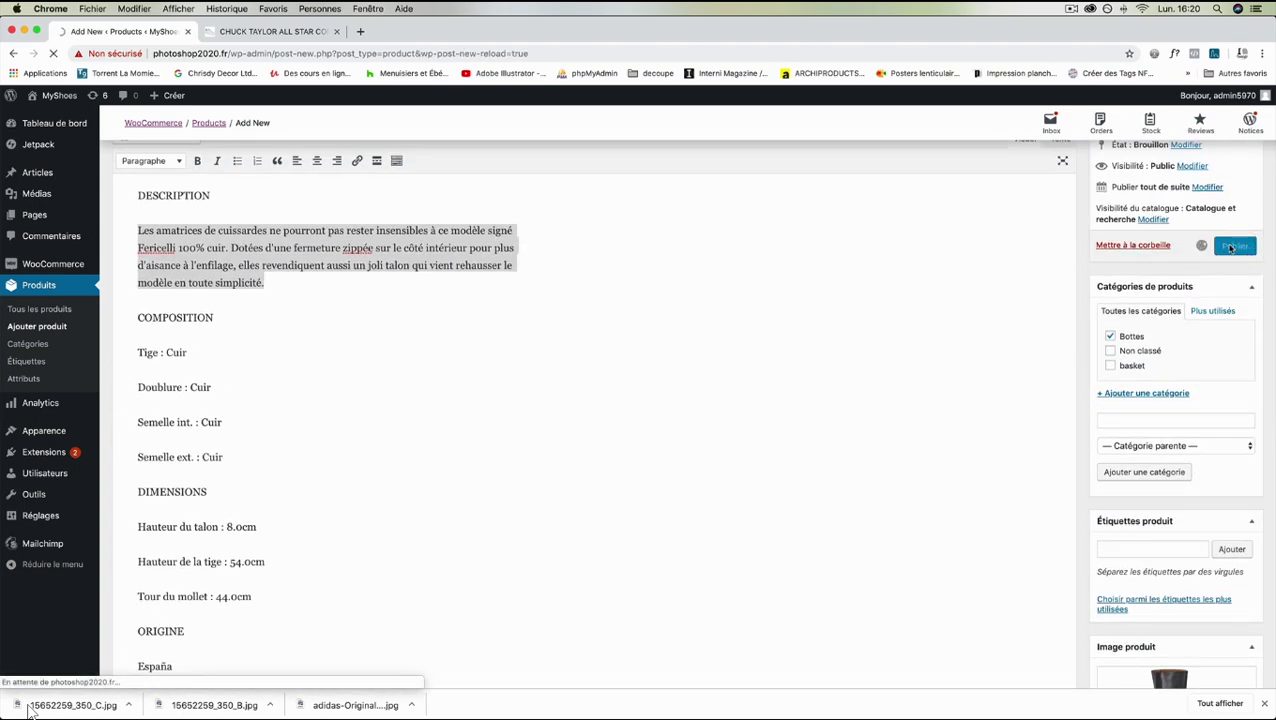
click(245, 32)
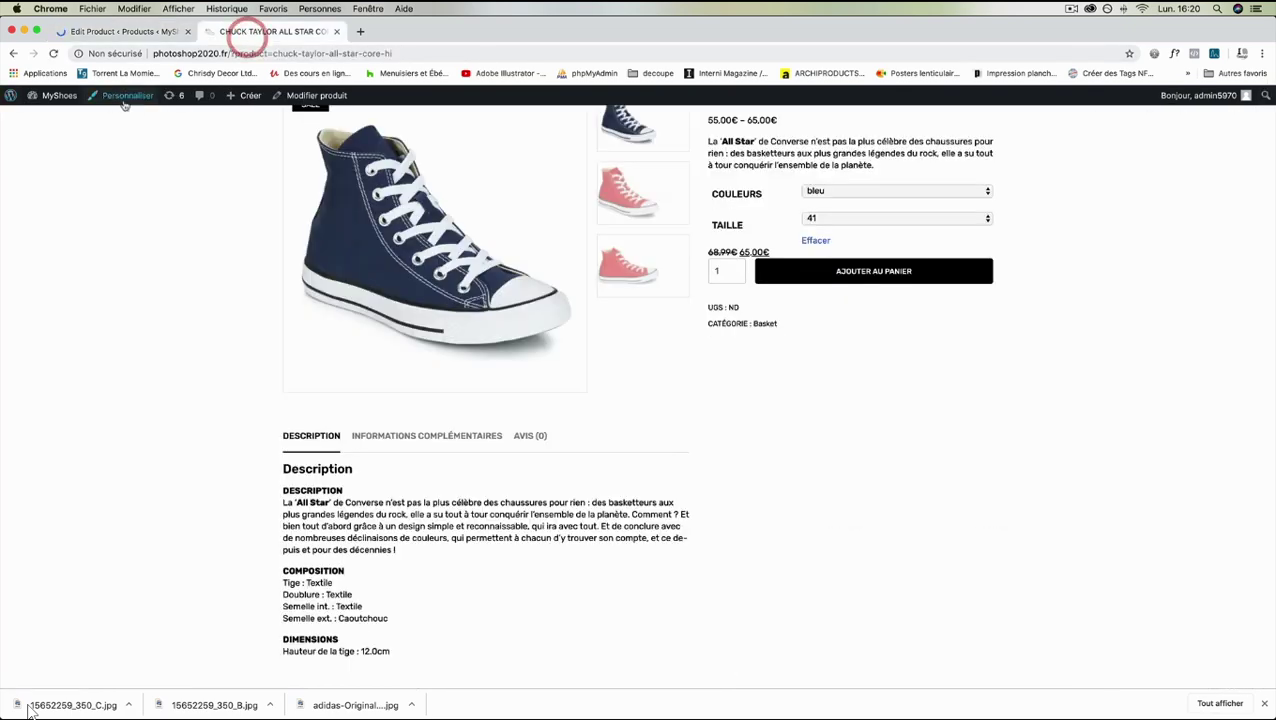
Open the NIRI Noir product from the Boutique page and look over its images, prices and description
scroll(400, 300, up, 3)
click(551, 128)
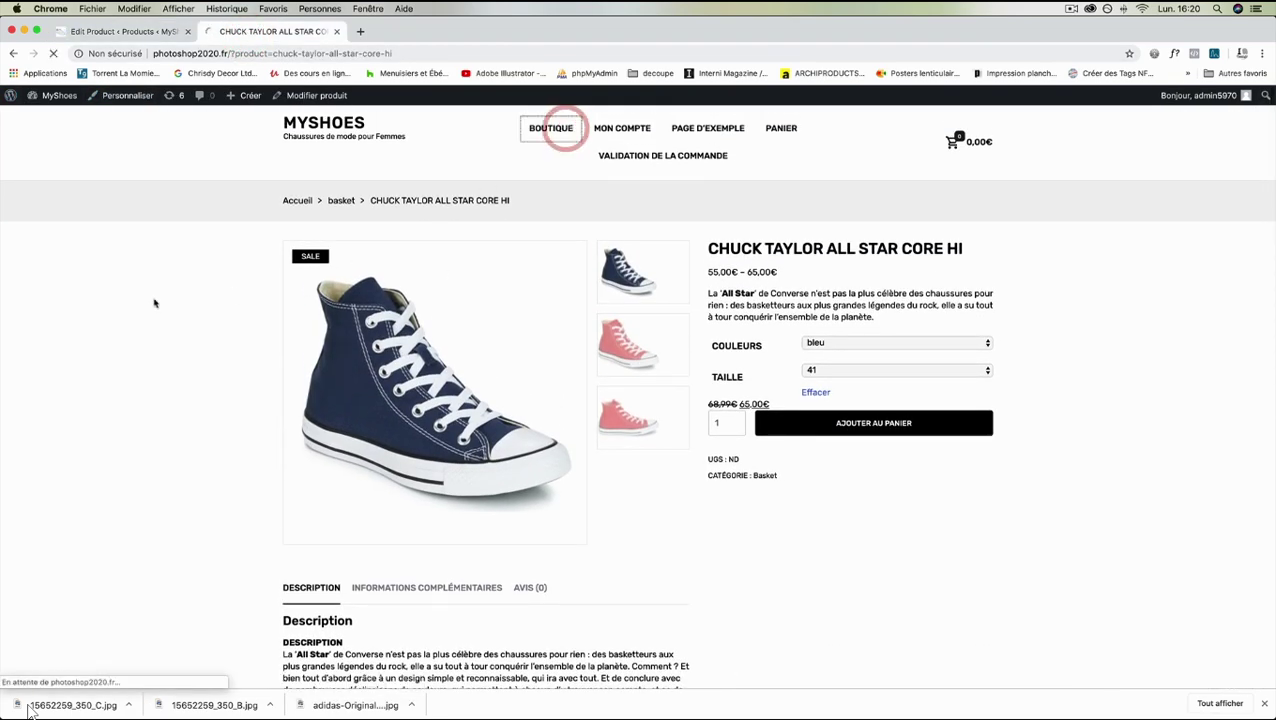
scroll(155, 303, down, 5)
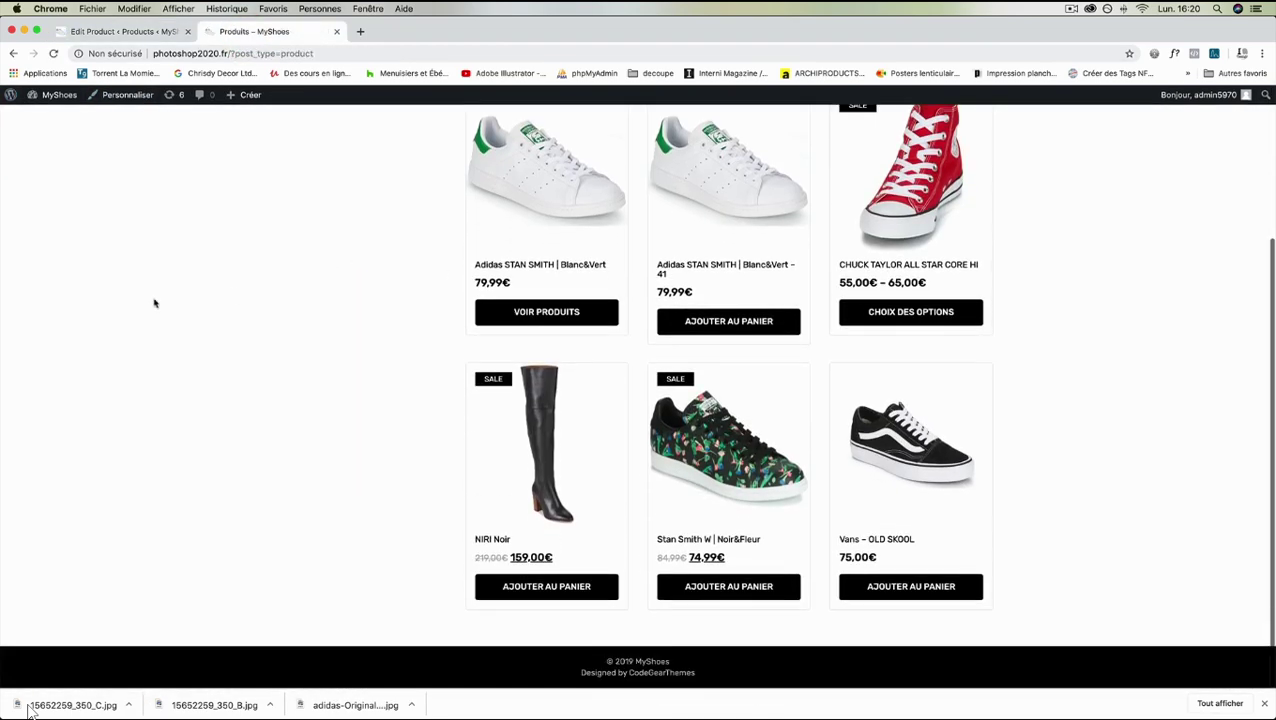
click(516, 428)
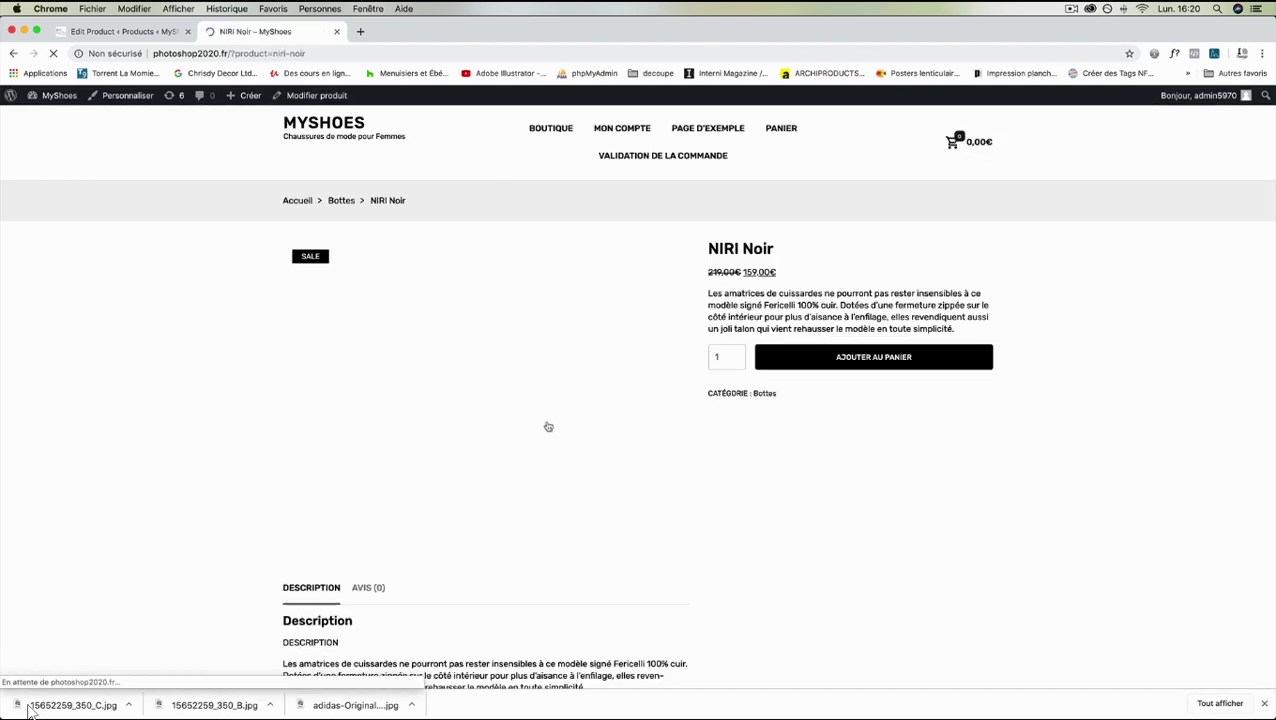
scroll(242, 370, down, 5)
scroll(242, 372, up, 5)
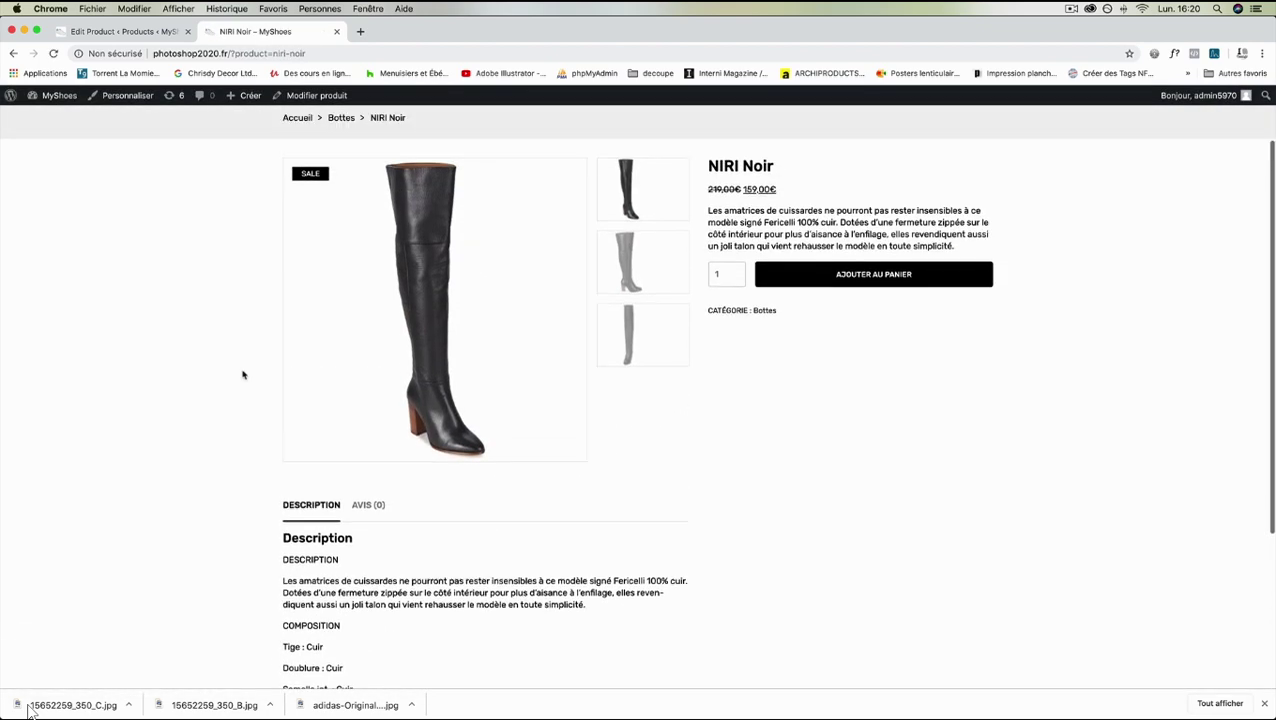
scroll(242, 375, up, 2)
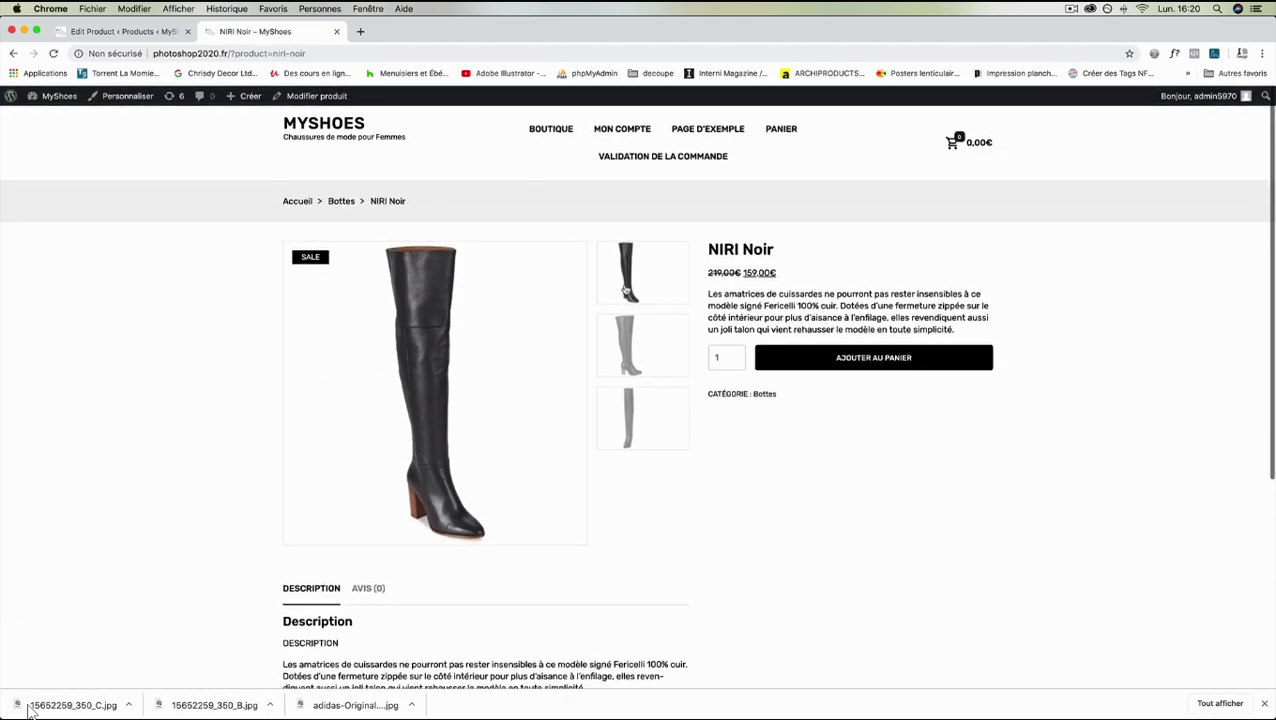
Return to the Boutique listing and reopen the NIRI Noir product page
click(549, 128)
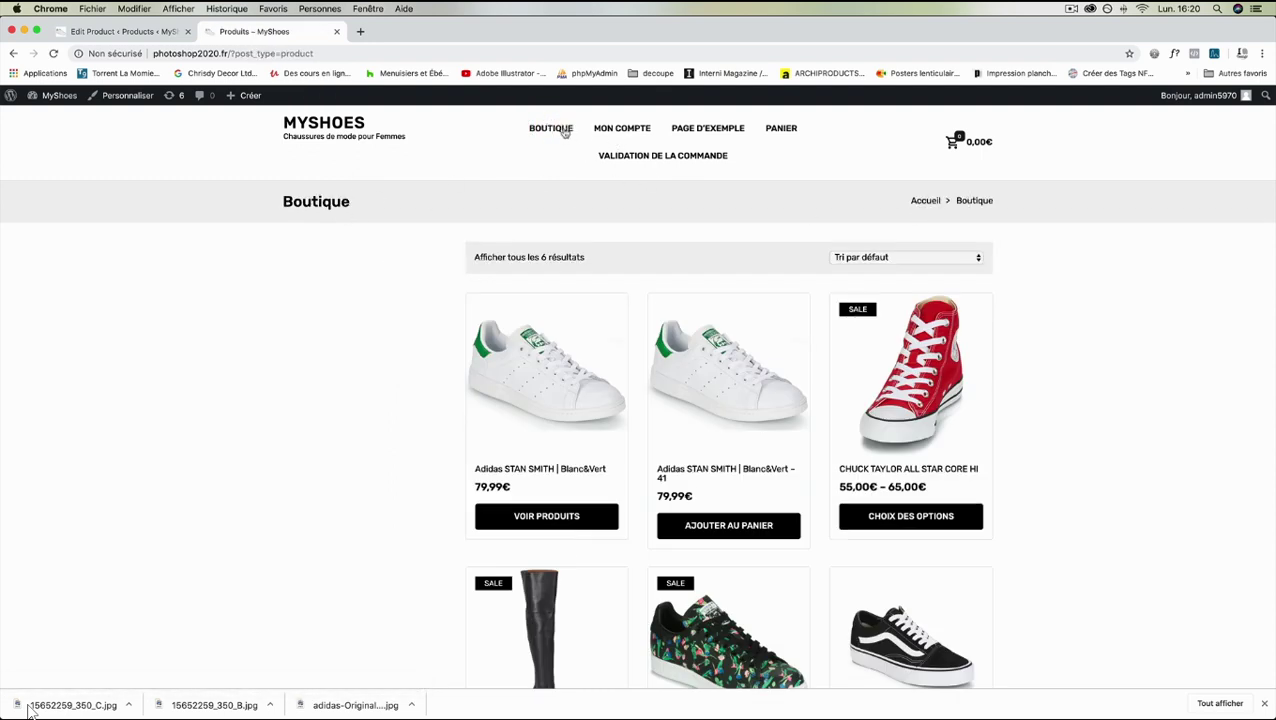
scroll(607, 222, down, 4)
click(576, 472)
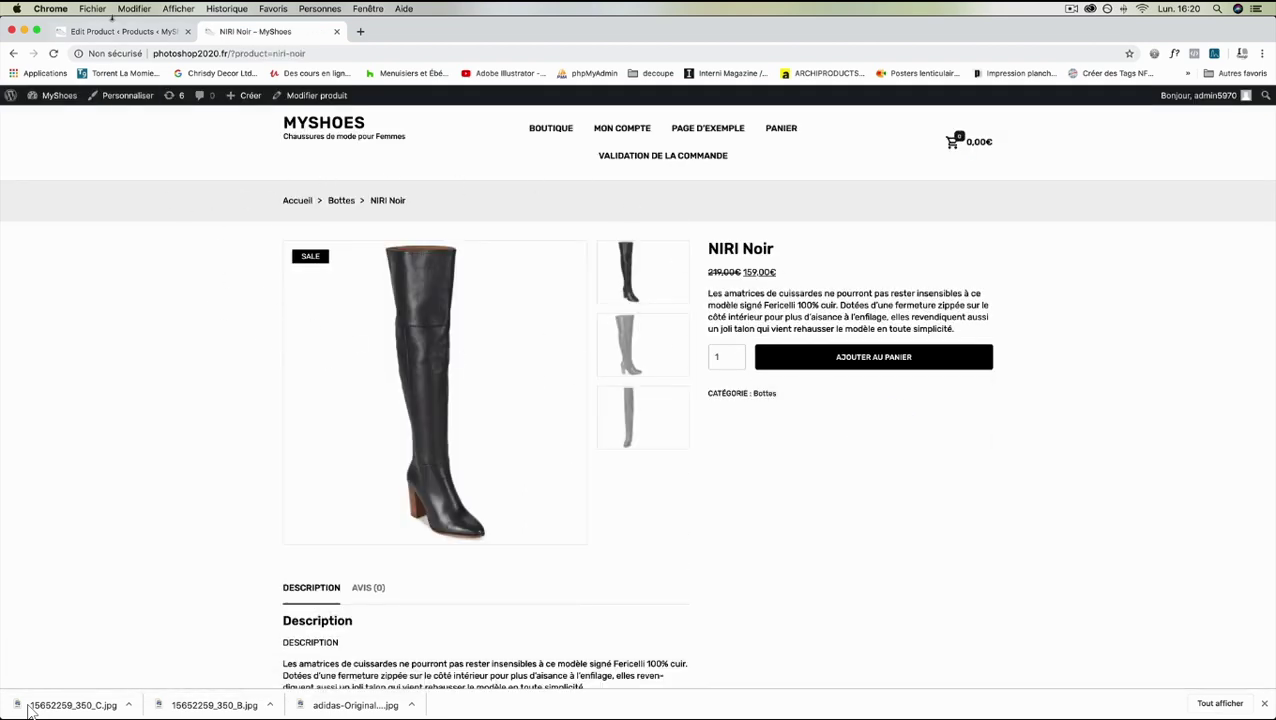
Return to the NIRI Noir product editor and change the product type to "Produit externe/affiliation"
click(115, 31)
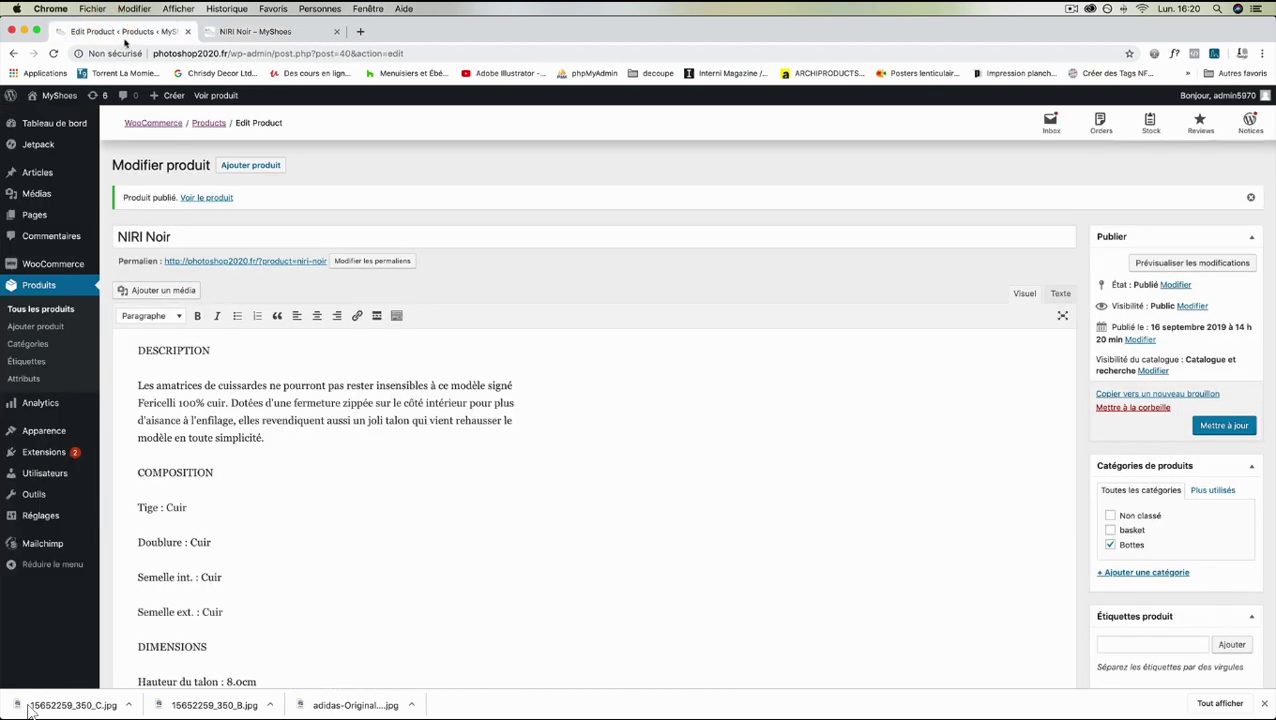
scroll(218, 310, down, 6)
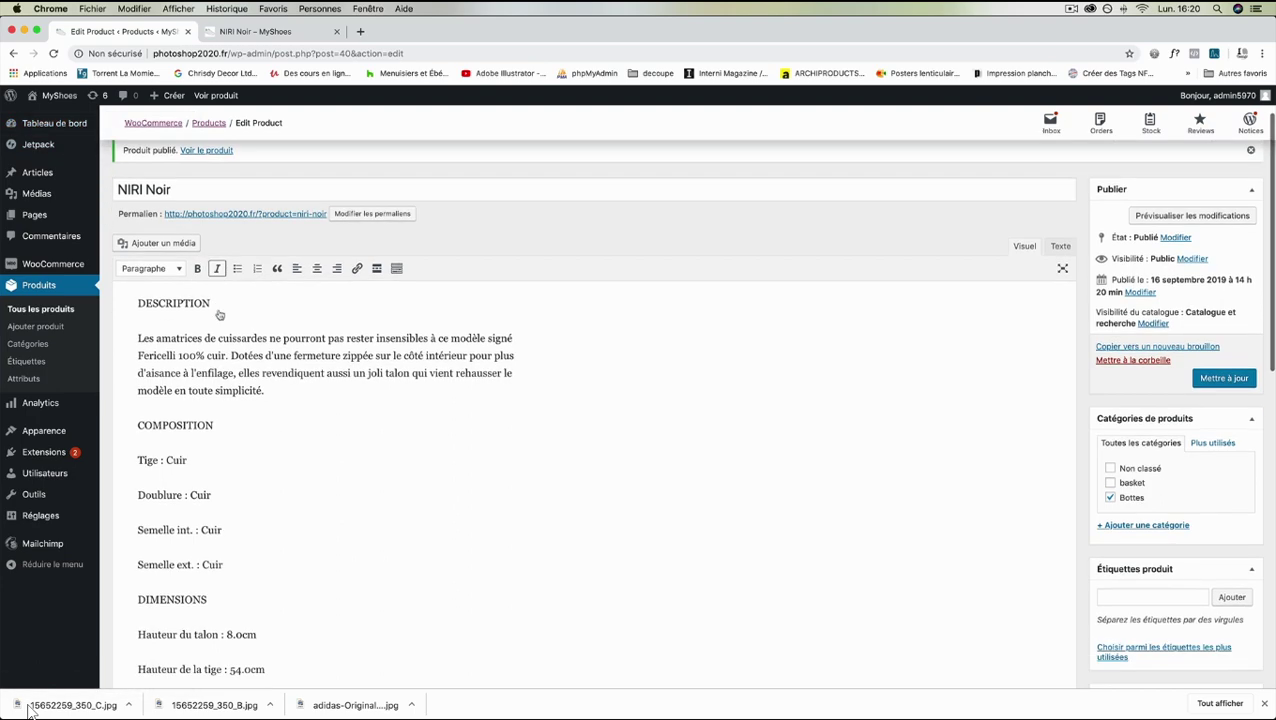
scroll(218, 310, down, 4)
click(268, 353)
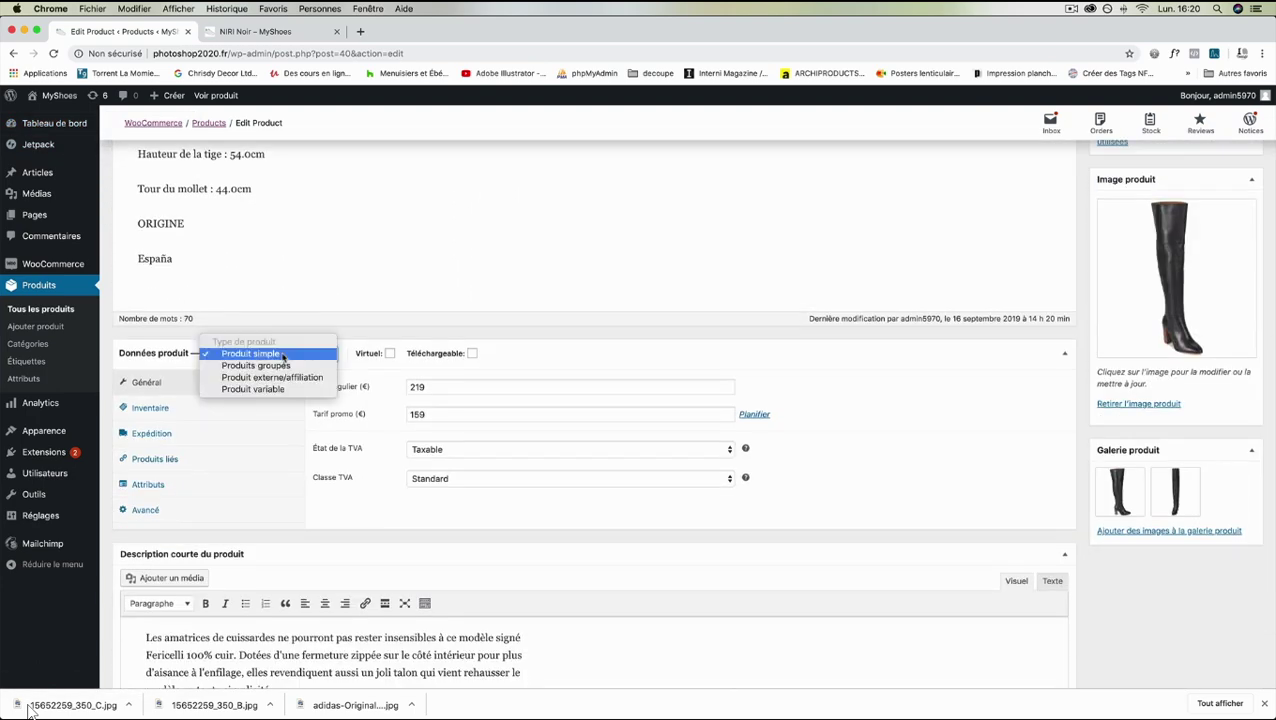
click(283, 377)
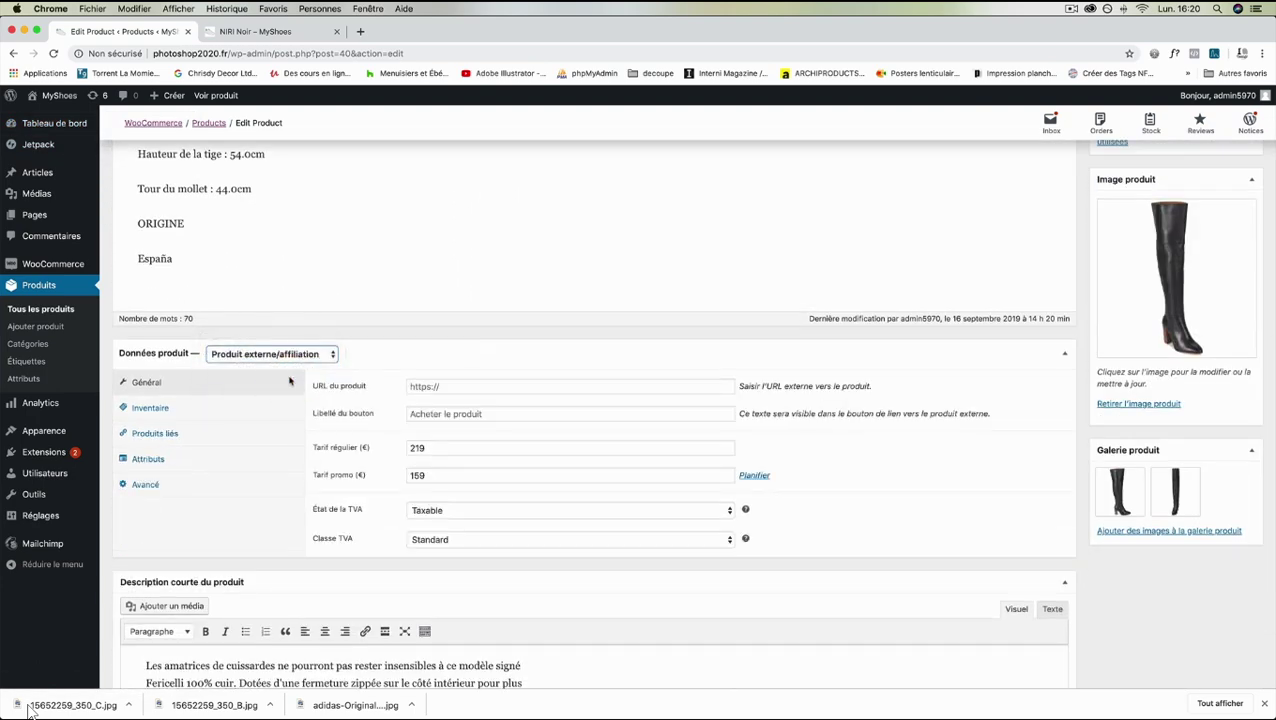
scroll(431, 307, up, 5)
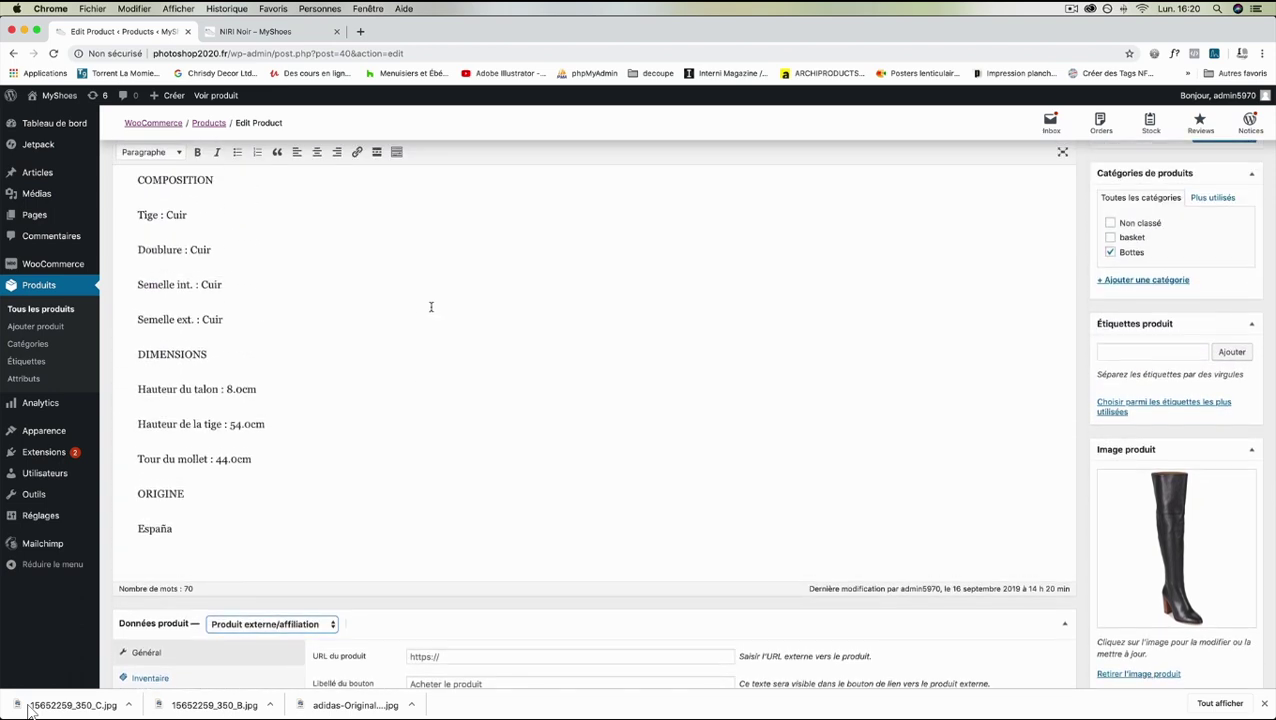
scroll(431, 307, down, 2)
click(458, 538)
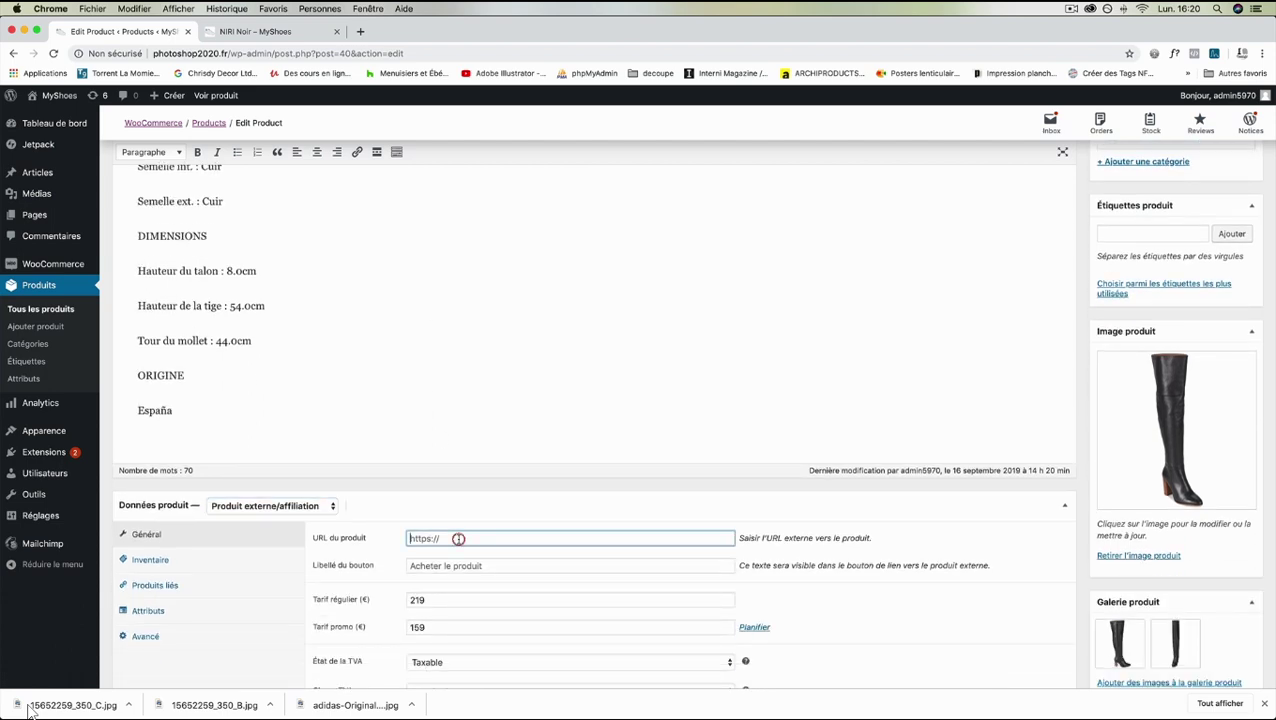
text(www)
key(shift)
text(.googmm)
key(BackSpace)
key(shift)
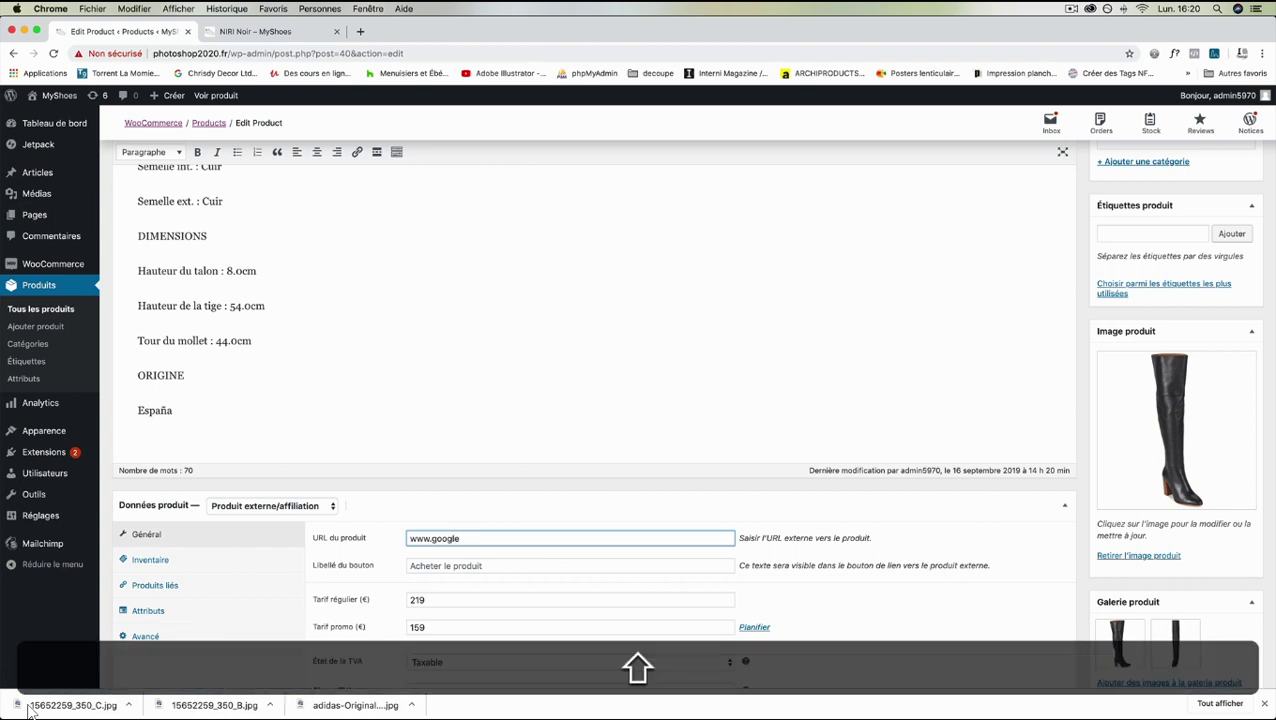
Set the external product's button label to "Acheter ce Produit"
click(455, 564)
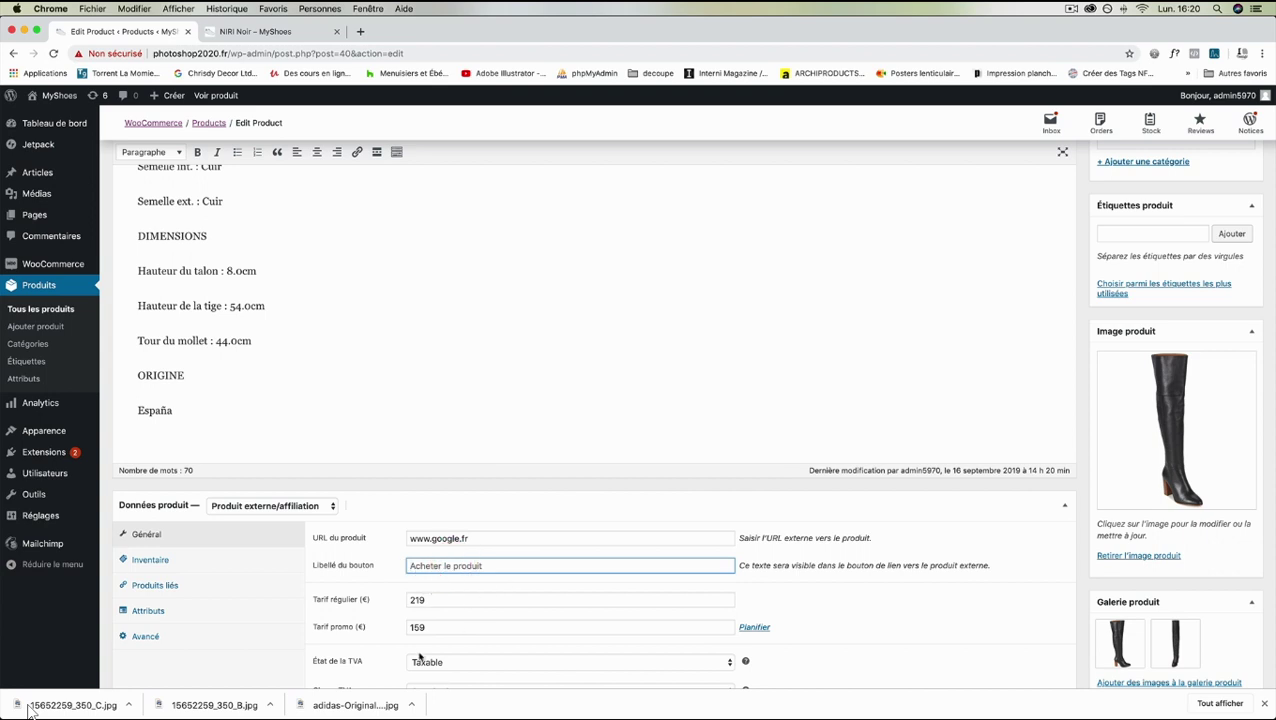
scroll(420, 656, down, 1)
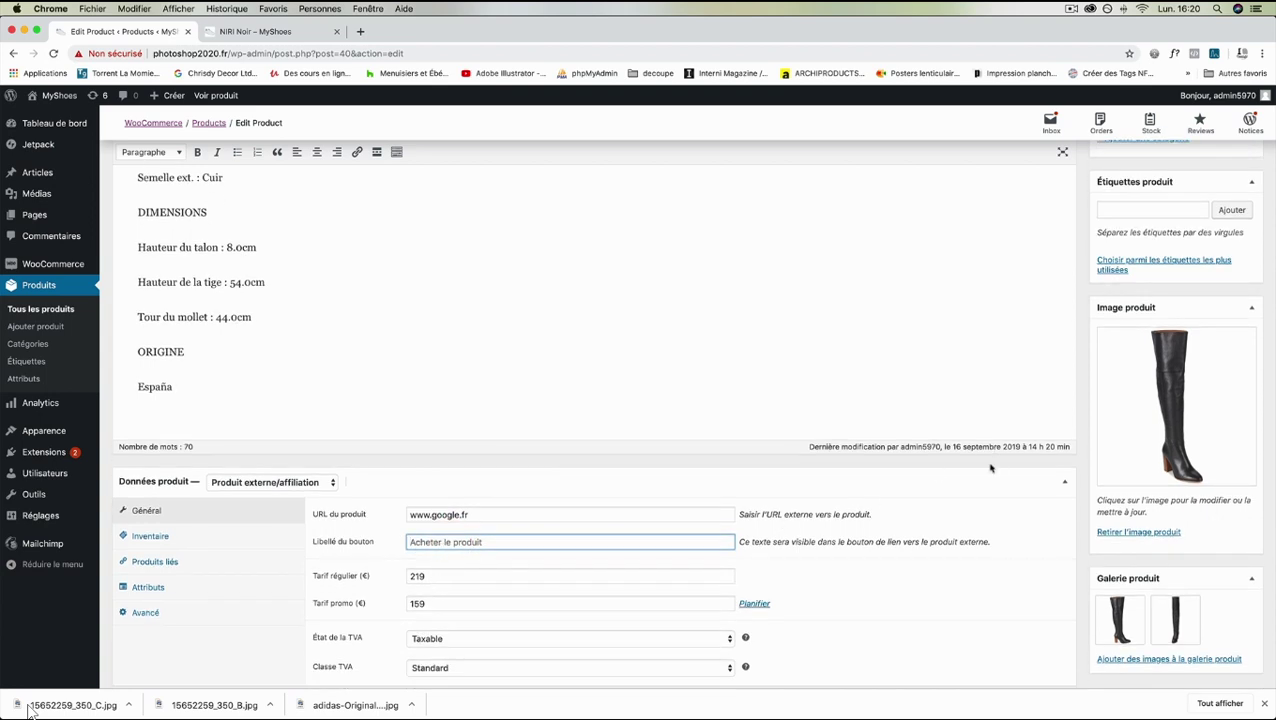
triple_click(557, 541)
text(Acheter ce Pro)
Update the NIRI Noir product and reload its page in the shop
scroll(875, 302, up, 10)
click(255, 31)
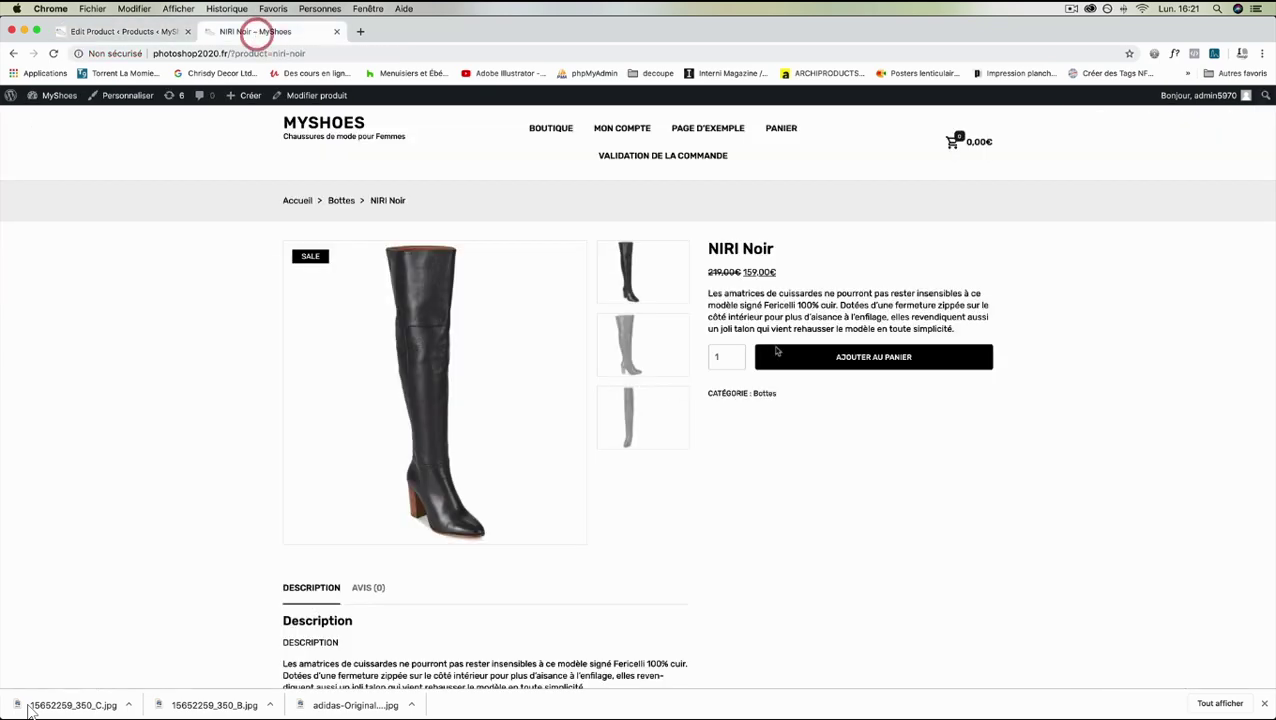
click(136, 33)
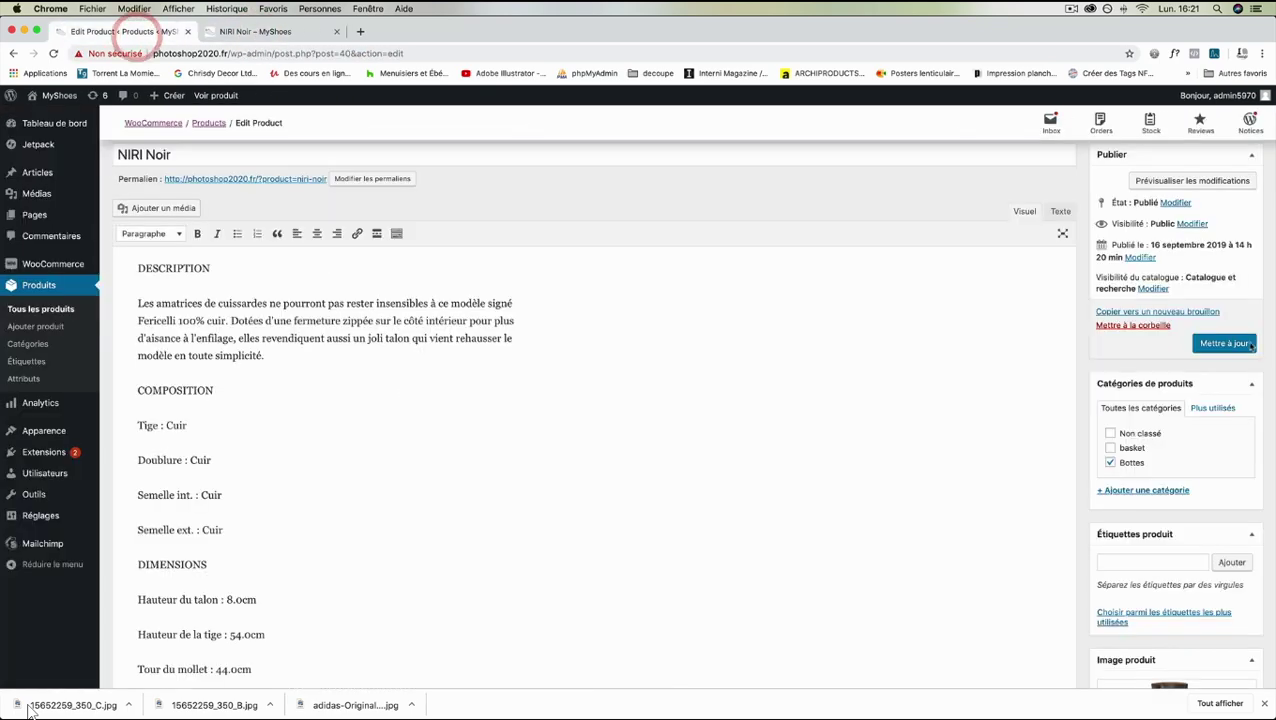
click(1223, 343)
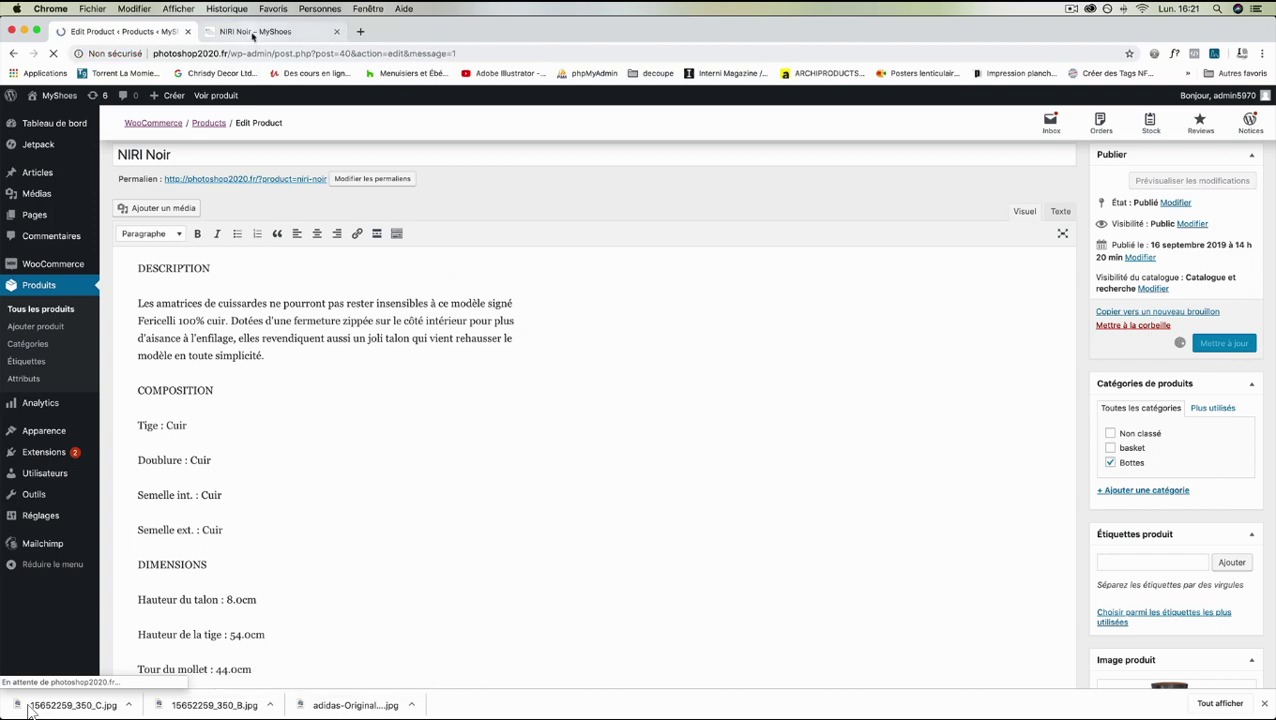
click(255, 31)
click(53, 53)
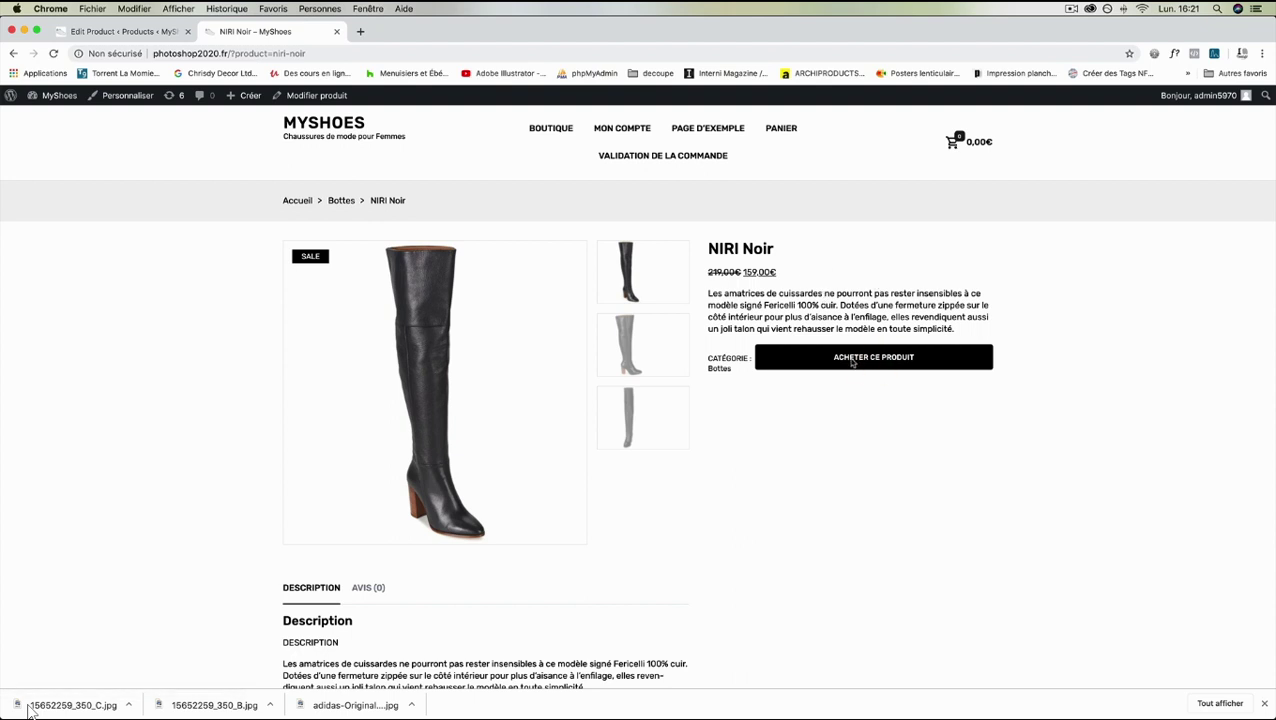
Check the product URL in the editor, and follow the "Acheter ce Produit" link on the NIRI Noir shop page
click(99, 31)
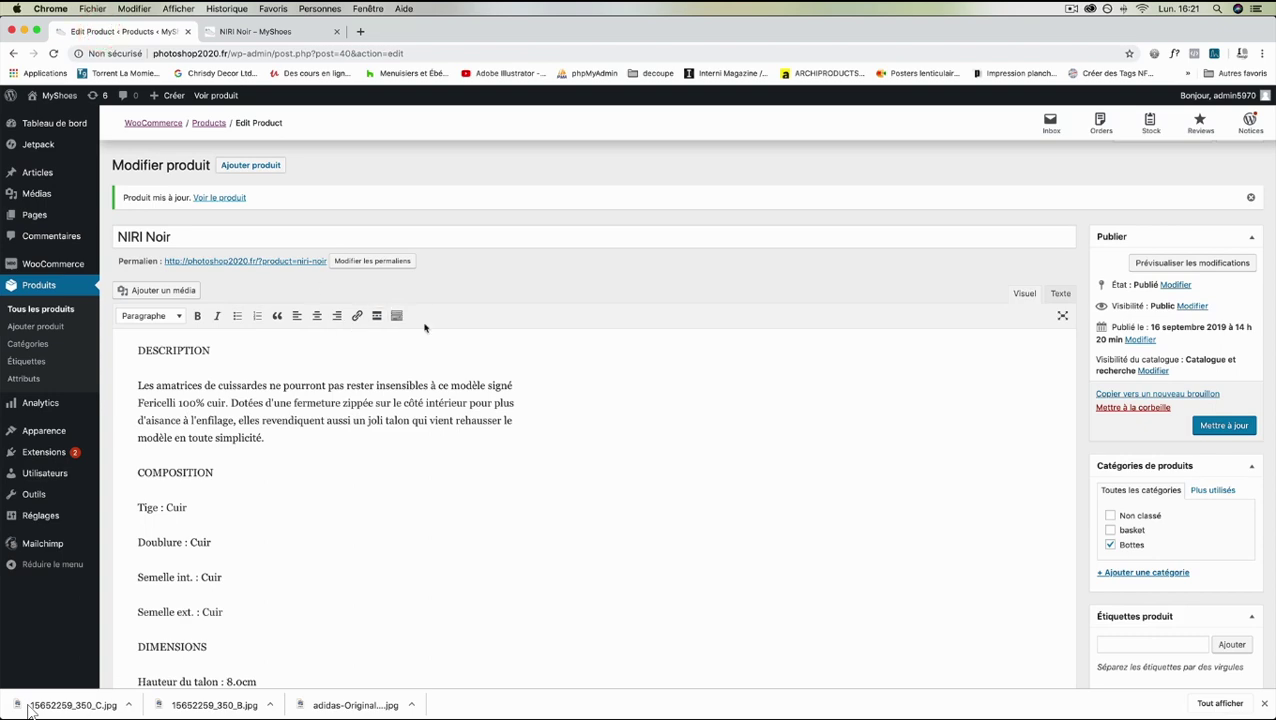
scroll(427, 324, down, 10)
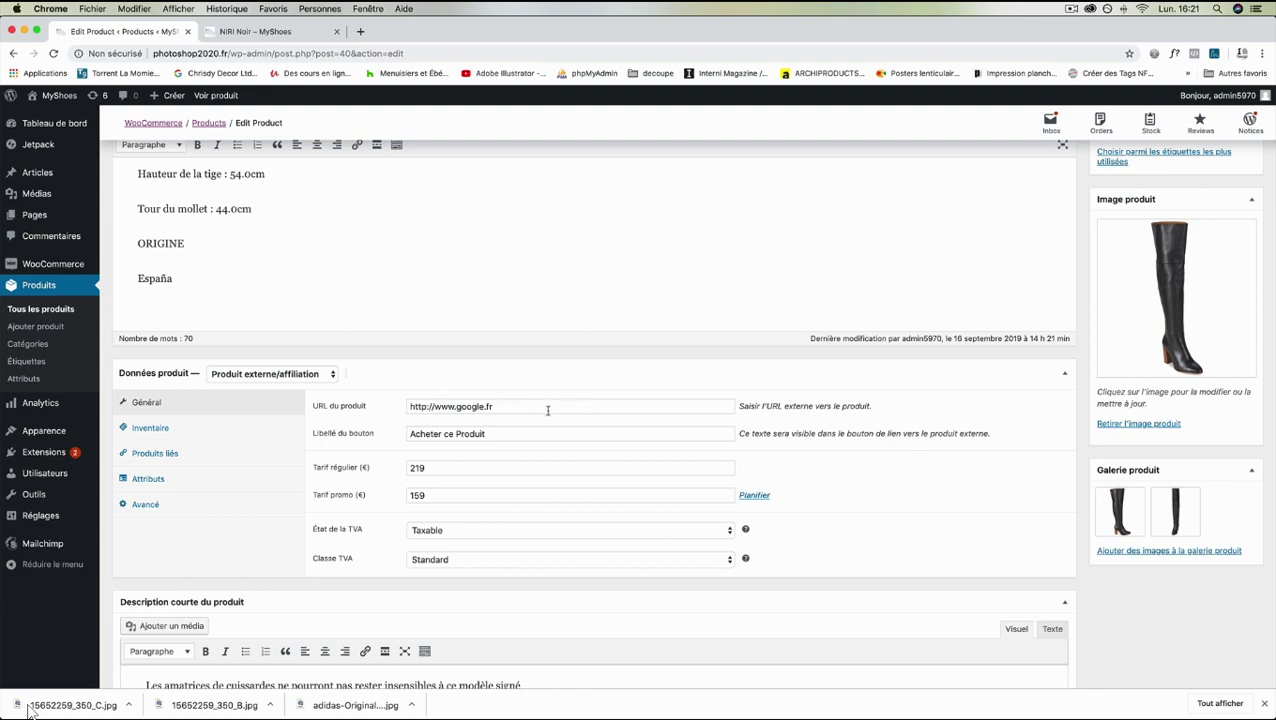
click(539, 404)
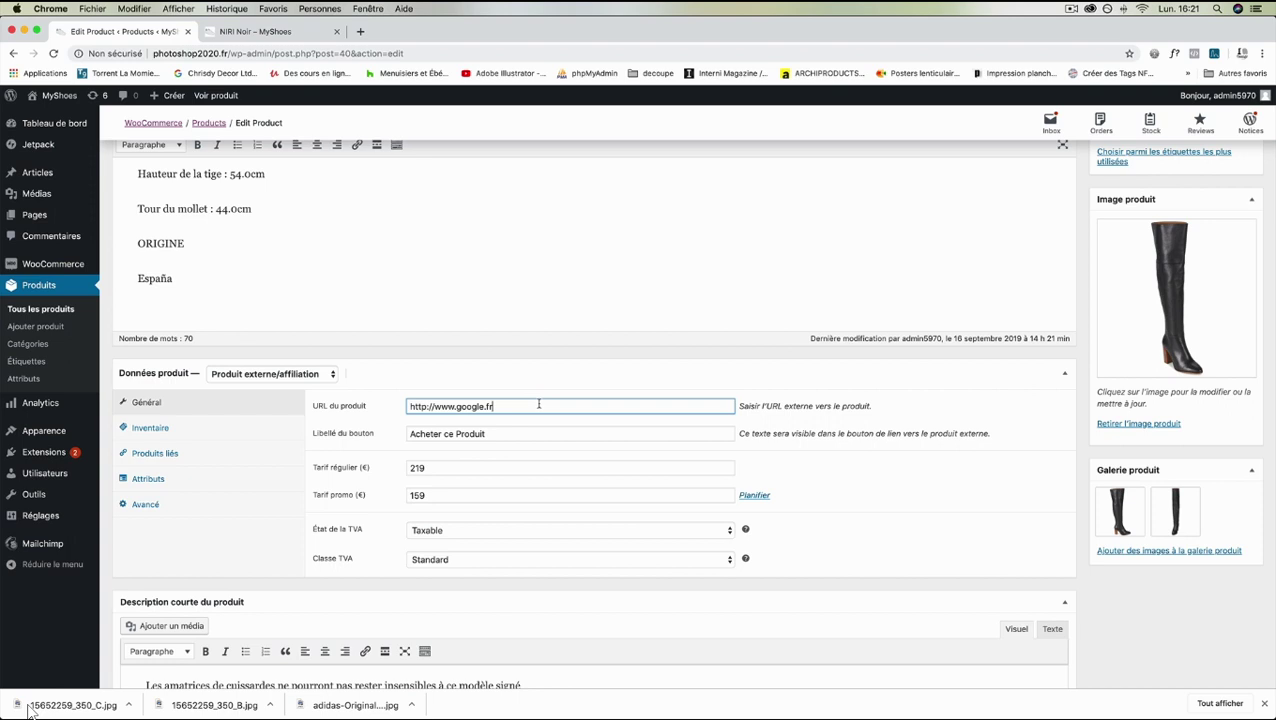
click(256, 31)
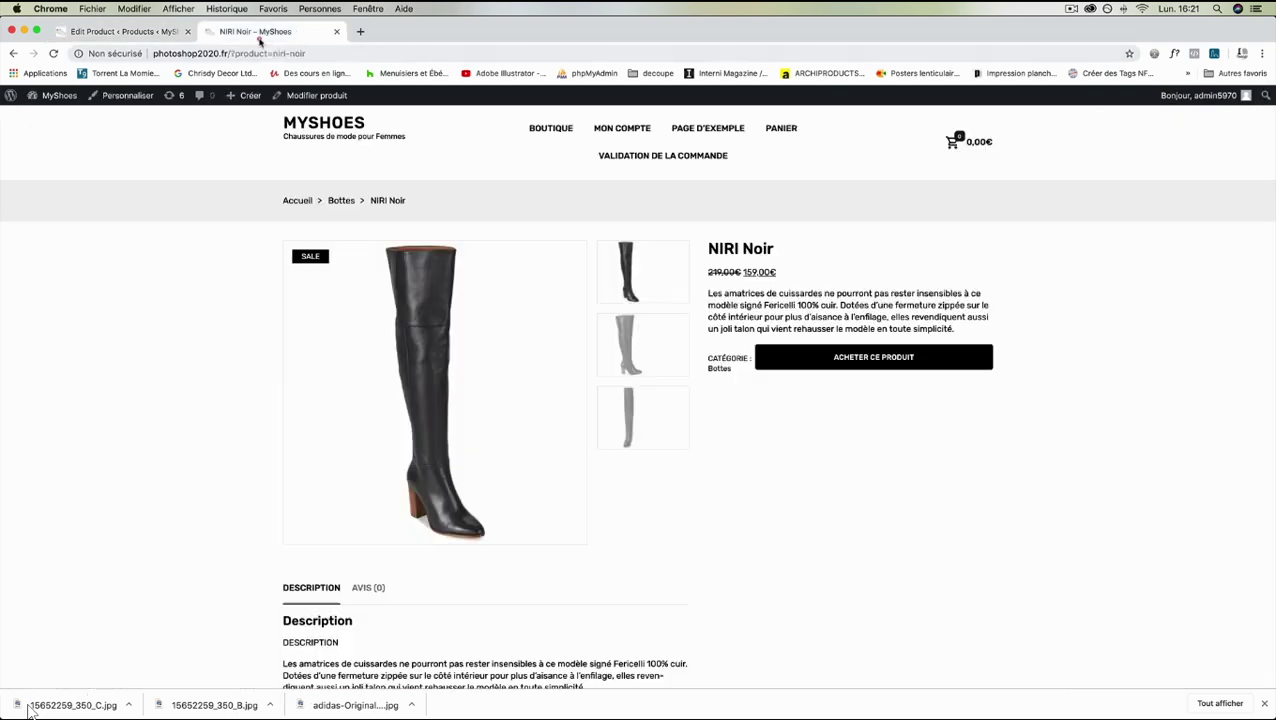
click(815, 356)
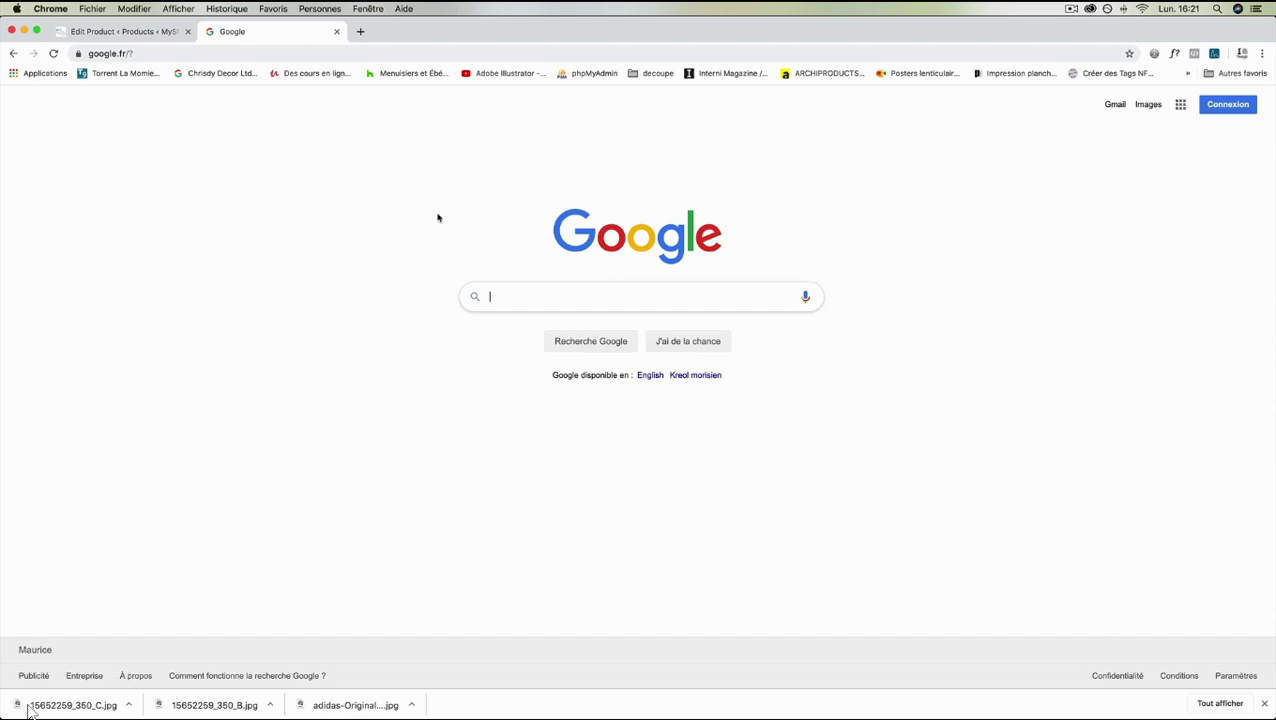
Return to the NIRI Noir product editor and open the choice of product types in the product data
click(150, 31)
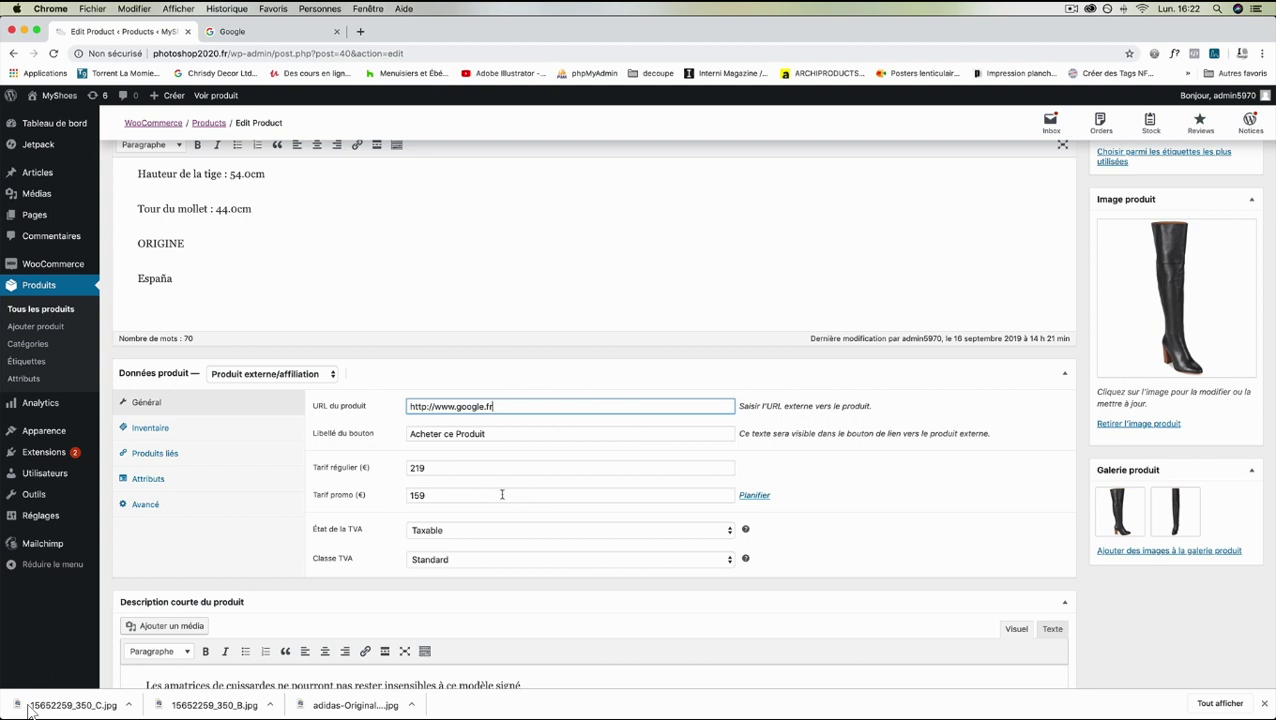
scroll(502, 494, down, 5)
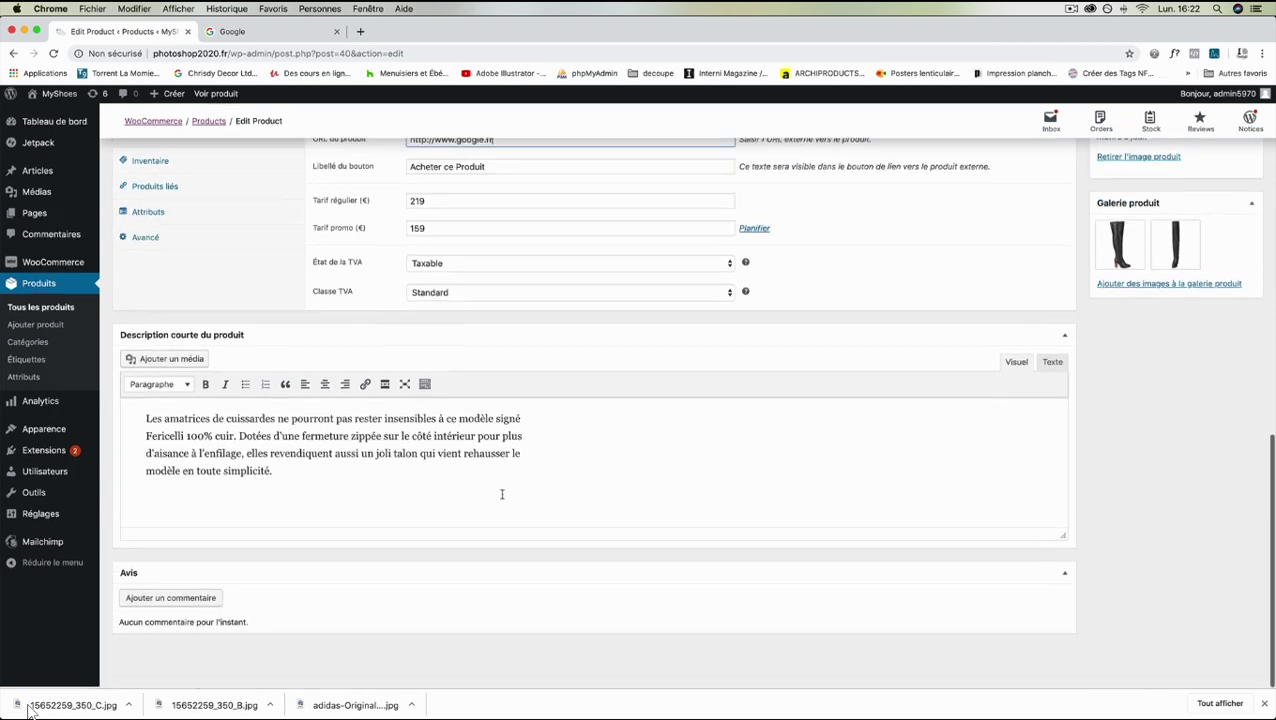
scroll(502, 494, up, 7)
click(267, 447)
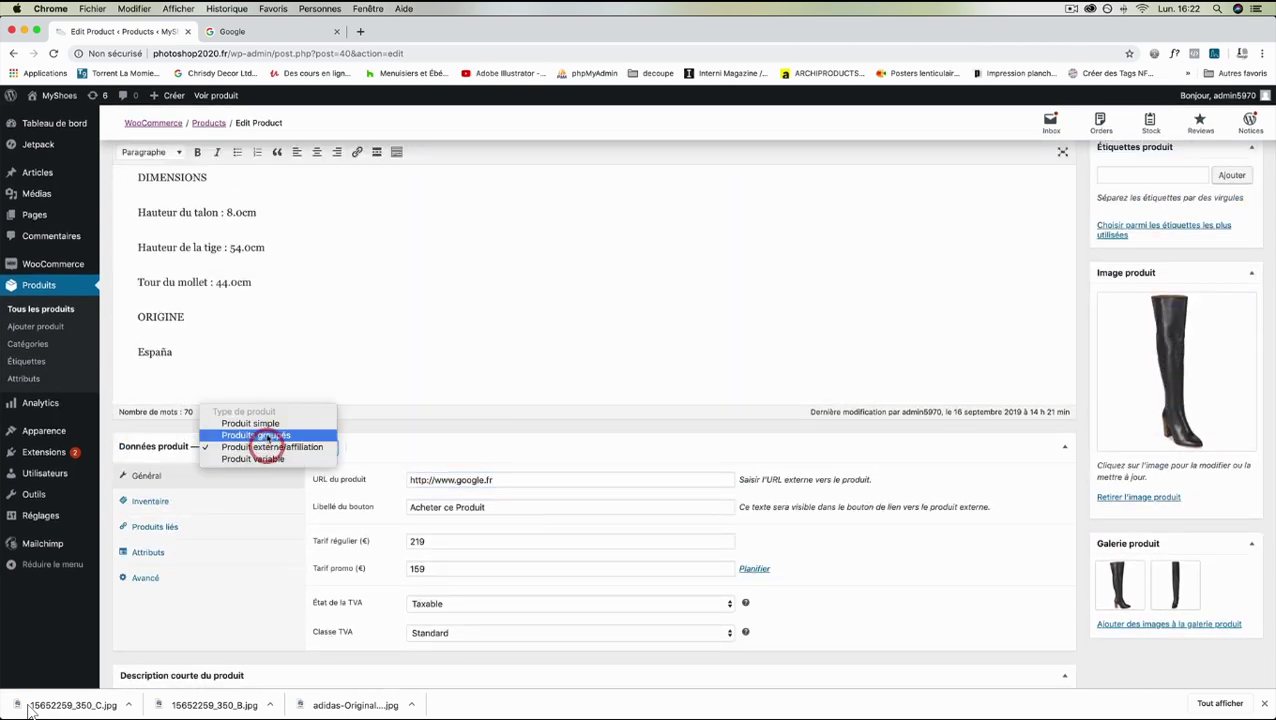